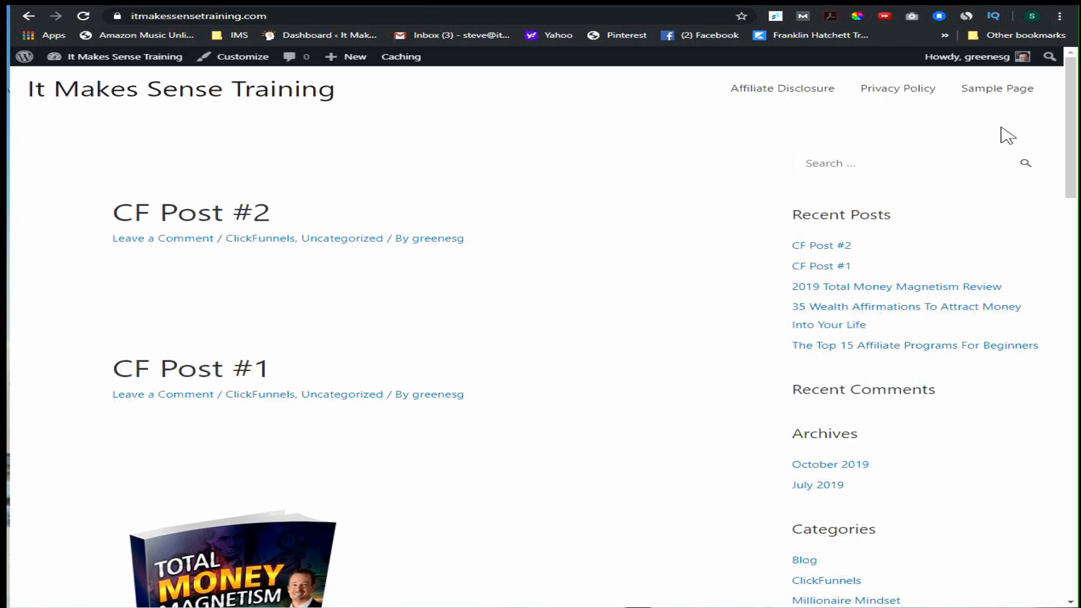
Open the menu management page in the site's WordPress admin area.
{"action": "mouse_move", "coordinate": [116, 59]}
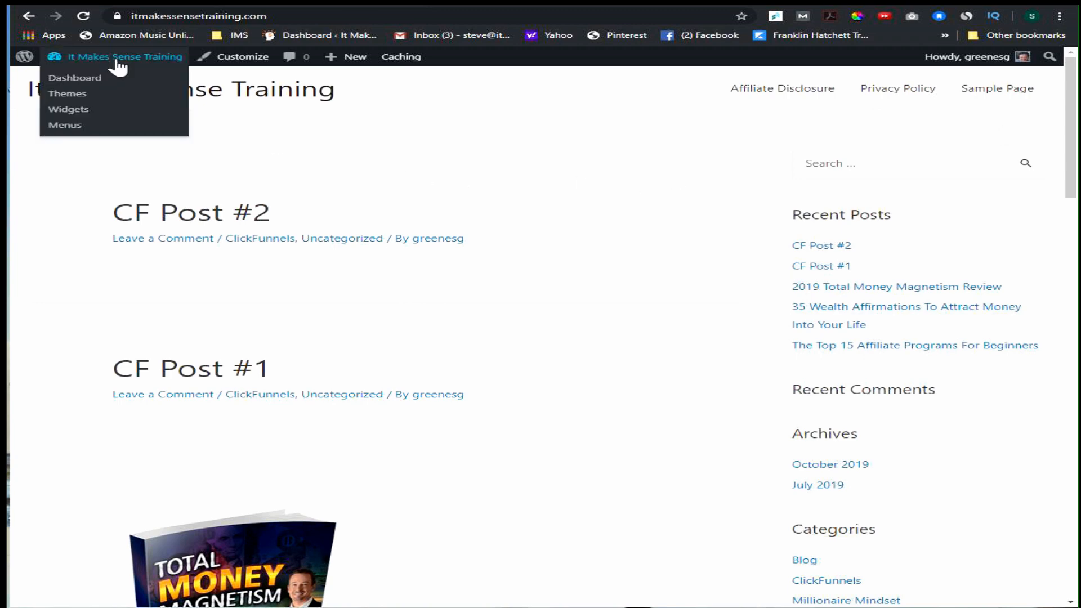
{"action": "left_click", "coordinate": [90, 82]}
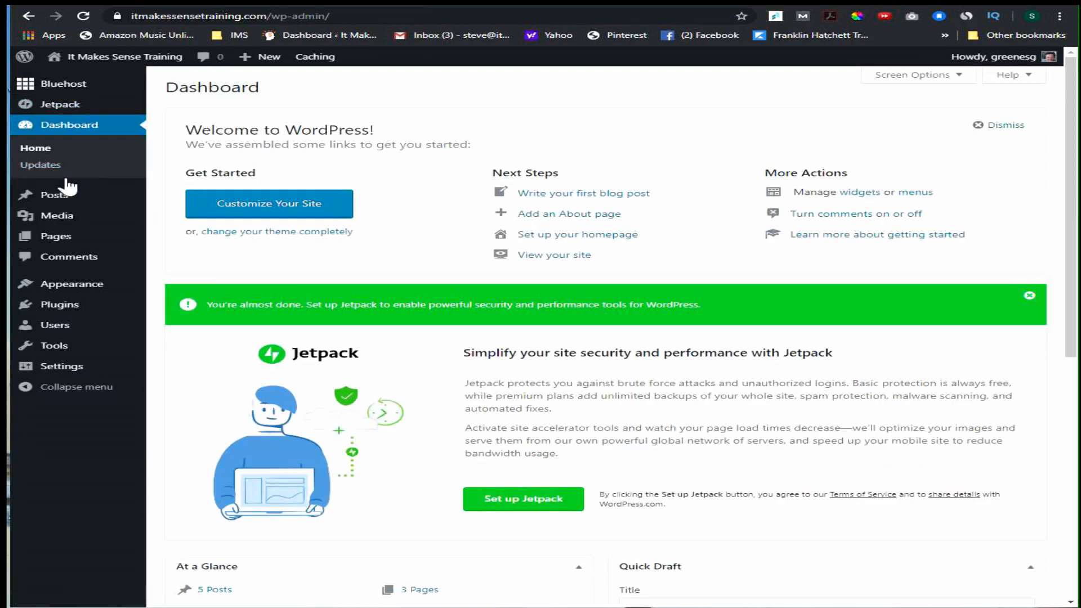
{"action": "mouse_move", "coordinate": [67, 286]}
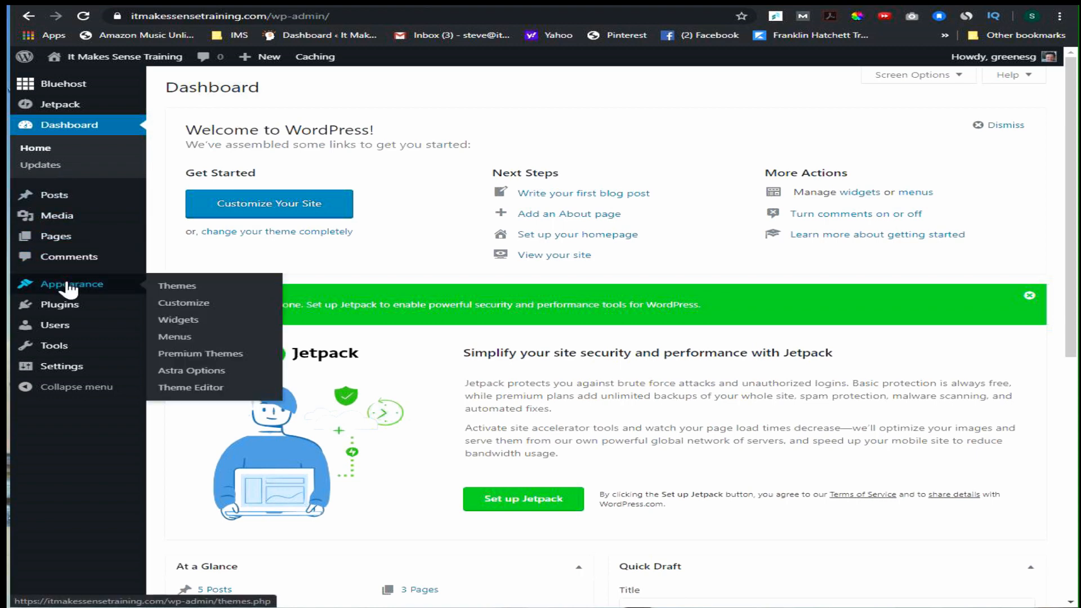
{"action": "left_click", "coordinate": [175, 338]}
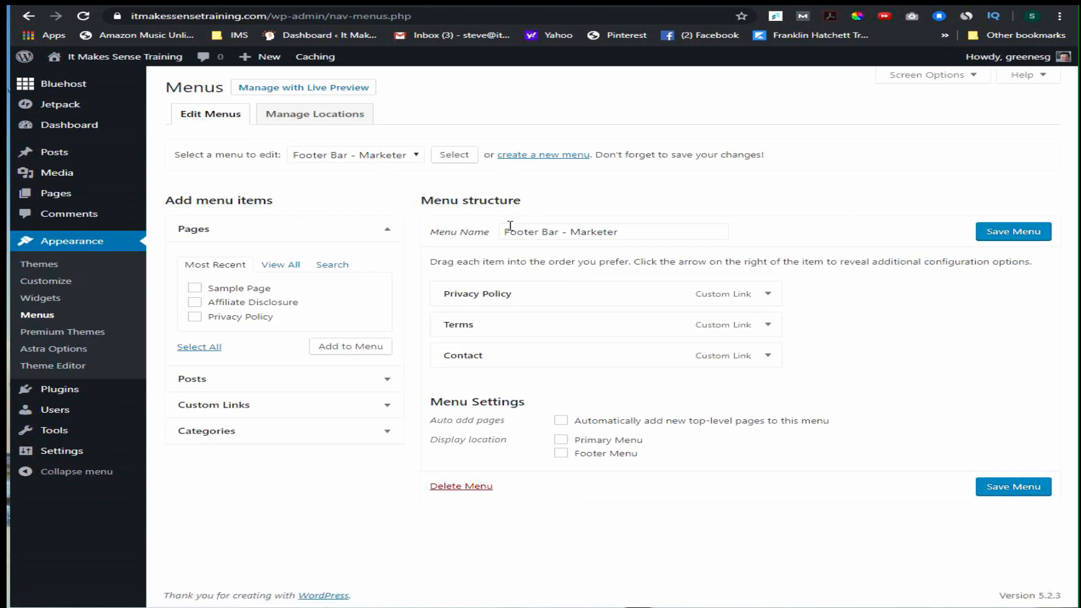
Create a new navigation menu named "Test Menu".
{"action": "left_click", "coordinate": [543, 154]}
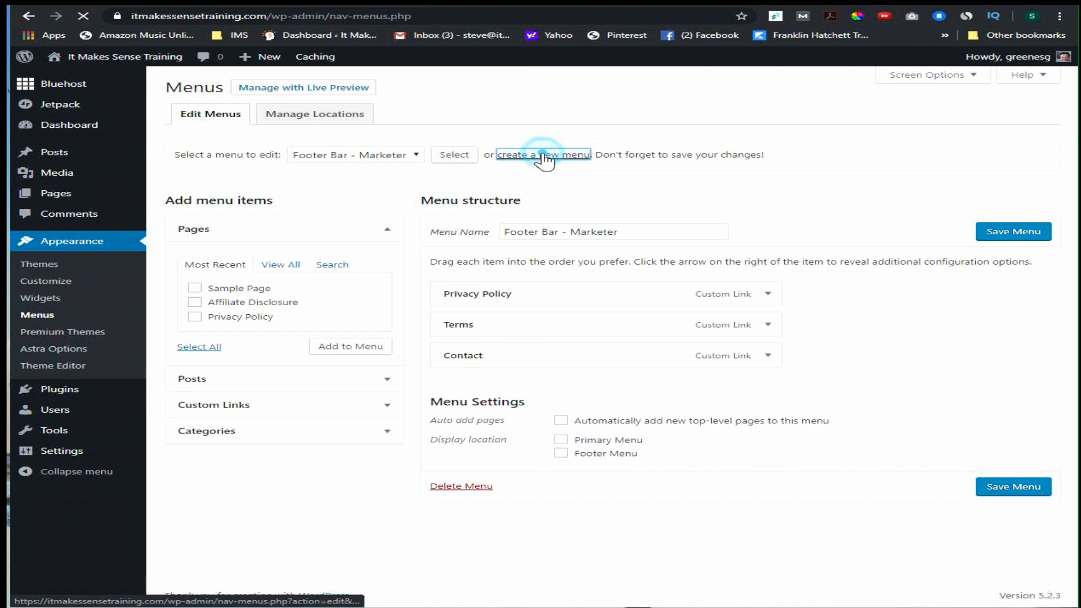
{"action": "left_click", "coordinate": [549, 230]}
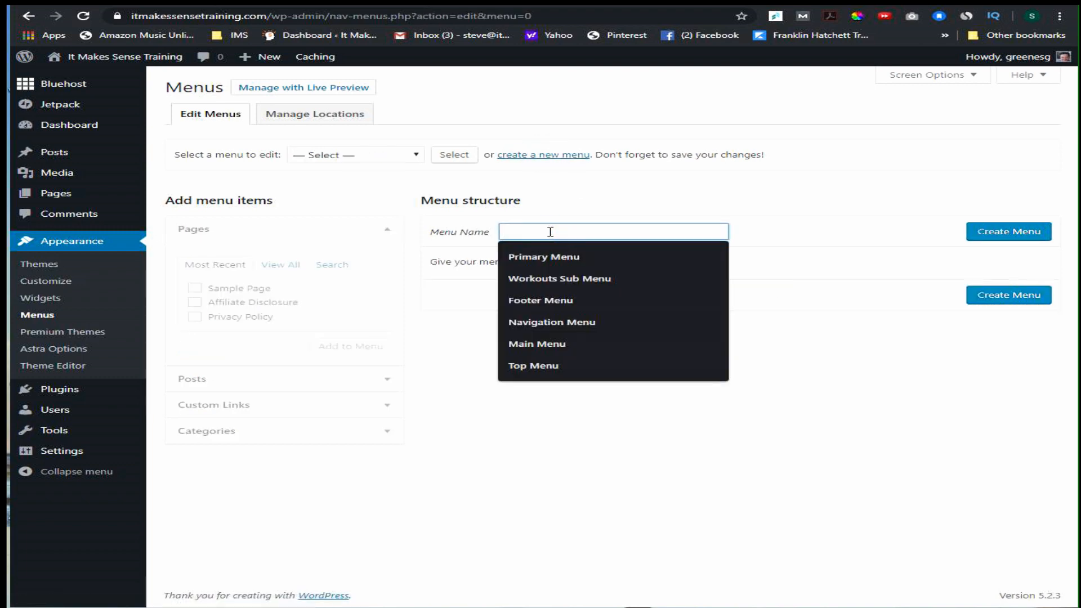
{"action": "type", "text": "TestM"}
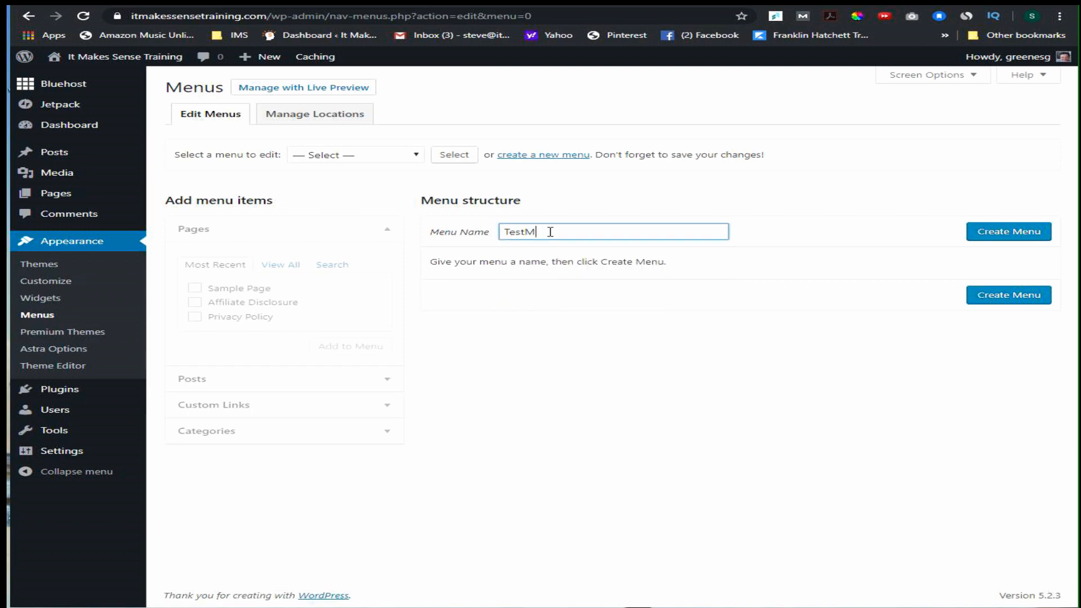
{"action": "key", "text": "BackSpace"}
{"action": "type", "text": "Menu"}
{"action": "left_click", "coordinate": [1005, 235]}
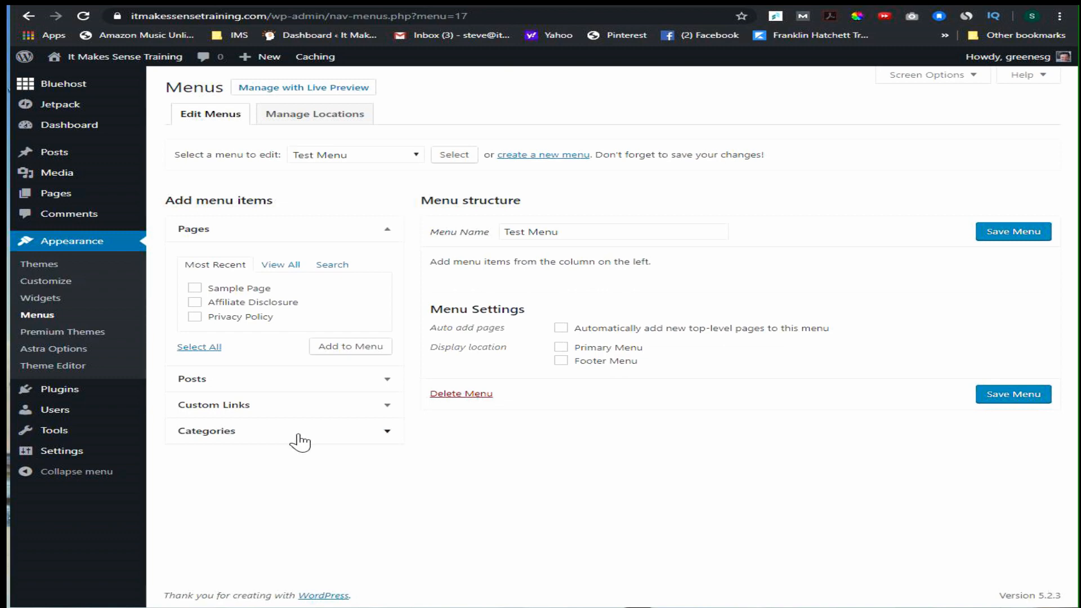
Add the Privacy Policy page and the post "The Top 15 Affiliate Programs For Beginners" to Test Menu.
{"action": "left_click", "coordinate": [194, 316]}
{"action": "left_click", "coordinate": [349, 349]}
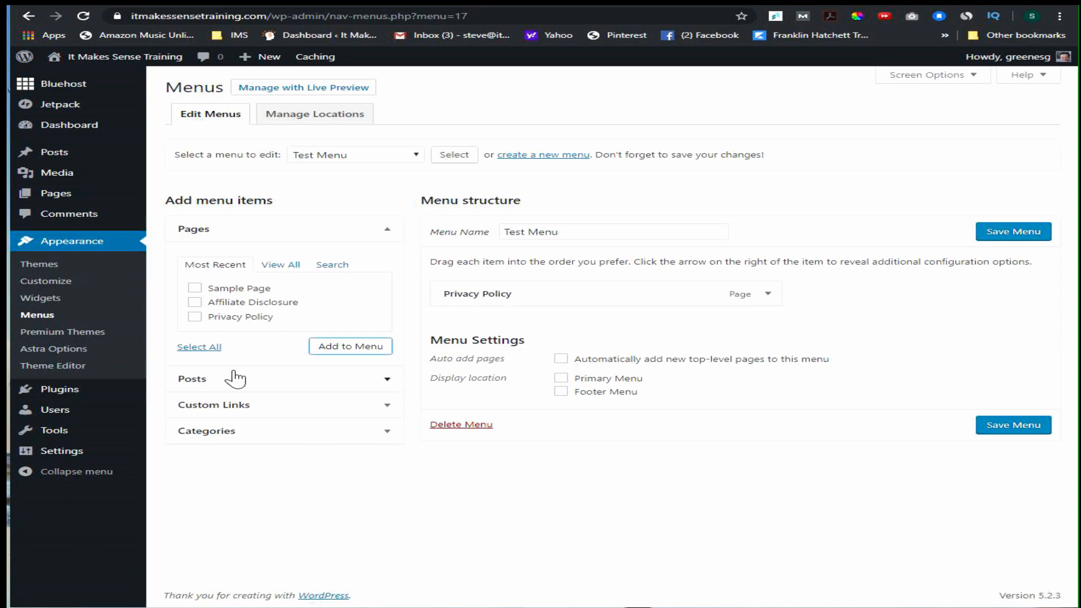
{"action": "left_click", "coordinate": [386, 379]}
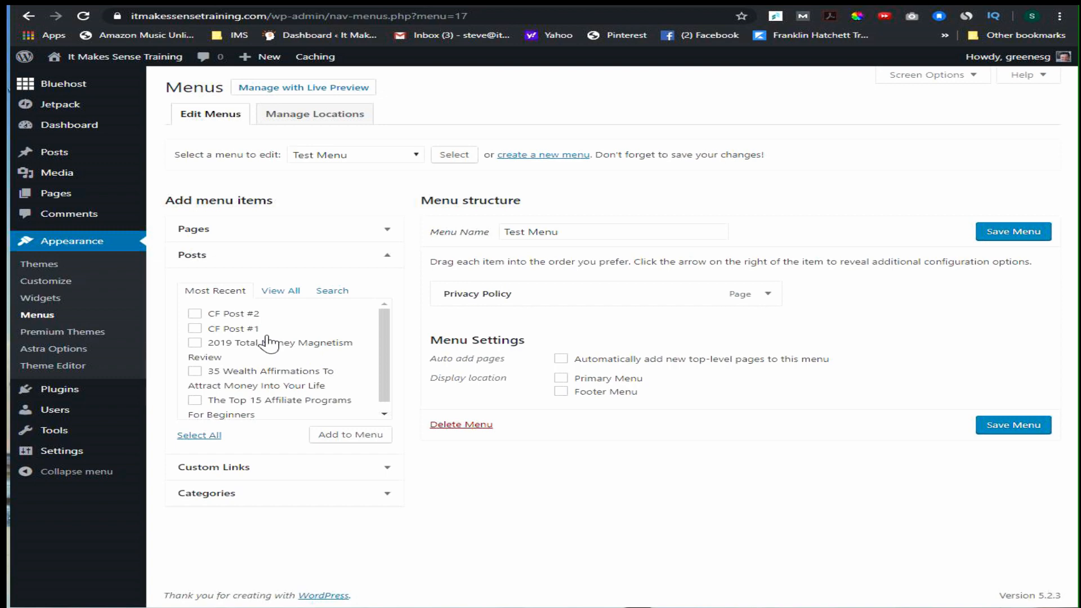
{"action": "scroll", "coordinate": [278, 360], "scroll_direction": "down", "scroll_amount": 1}
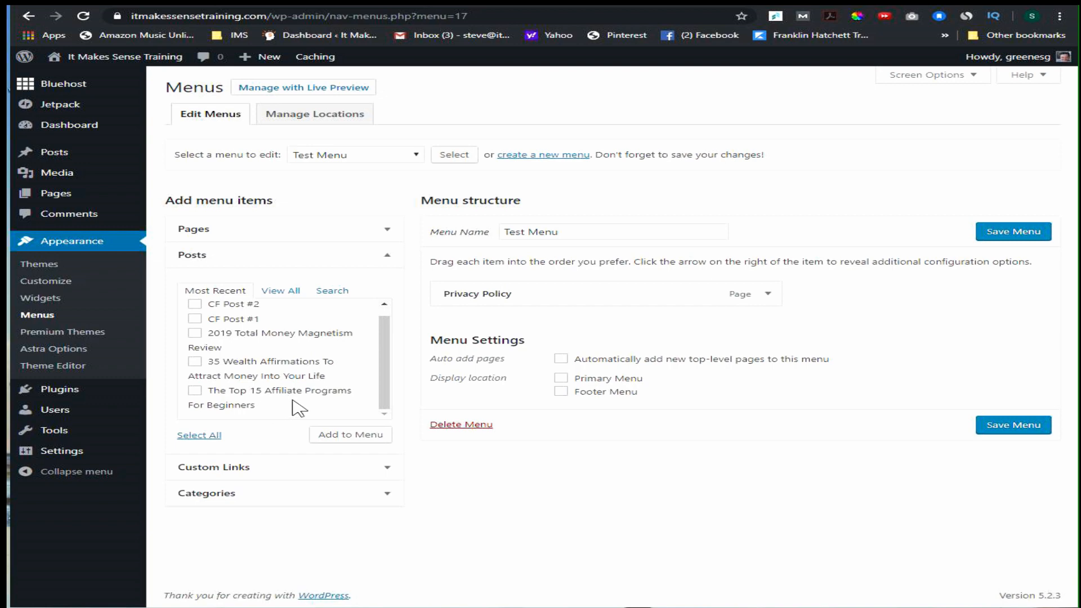
{"action": "left_click", "coordinate": [195, 391]}
{"action": "left_click", "coordinate": [353, 434]}
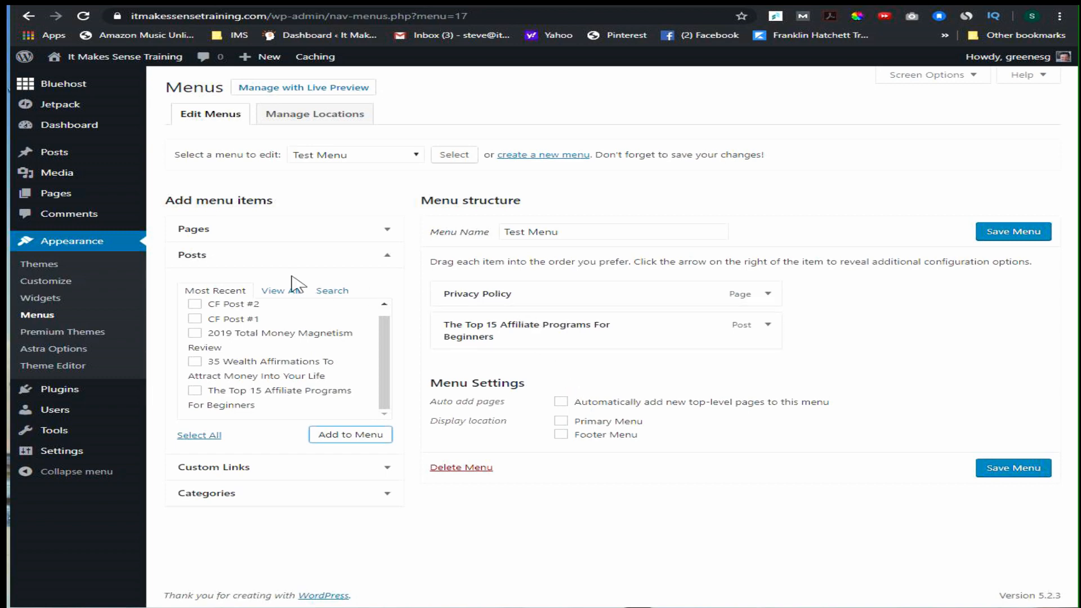
{"action": "left_click", "coordinate": [237, 231]}
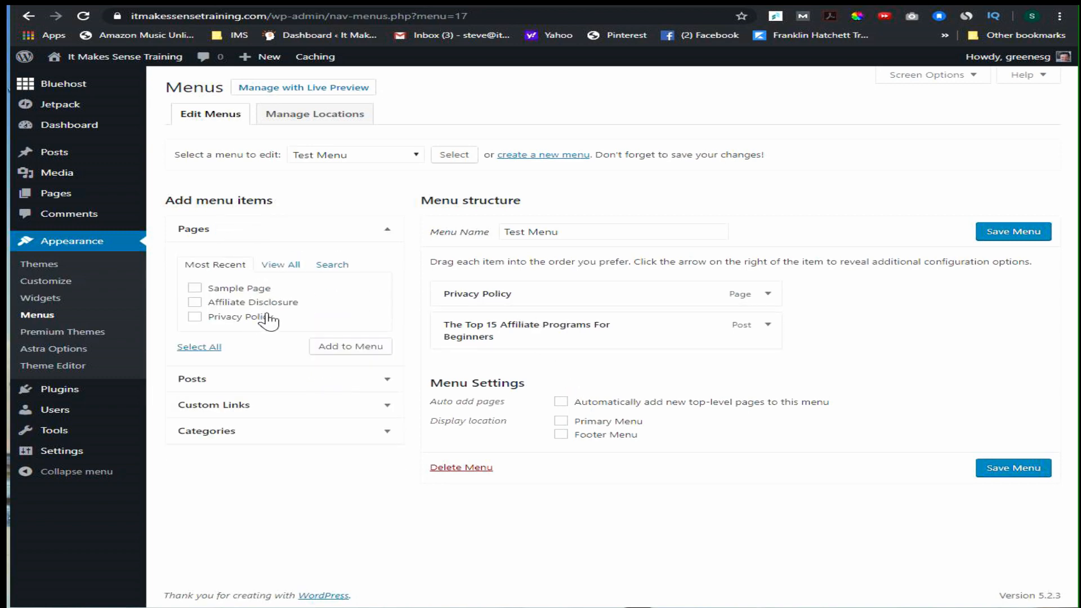
{"action": "left_click", "coordinate": [208, 379]}
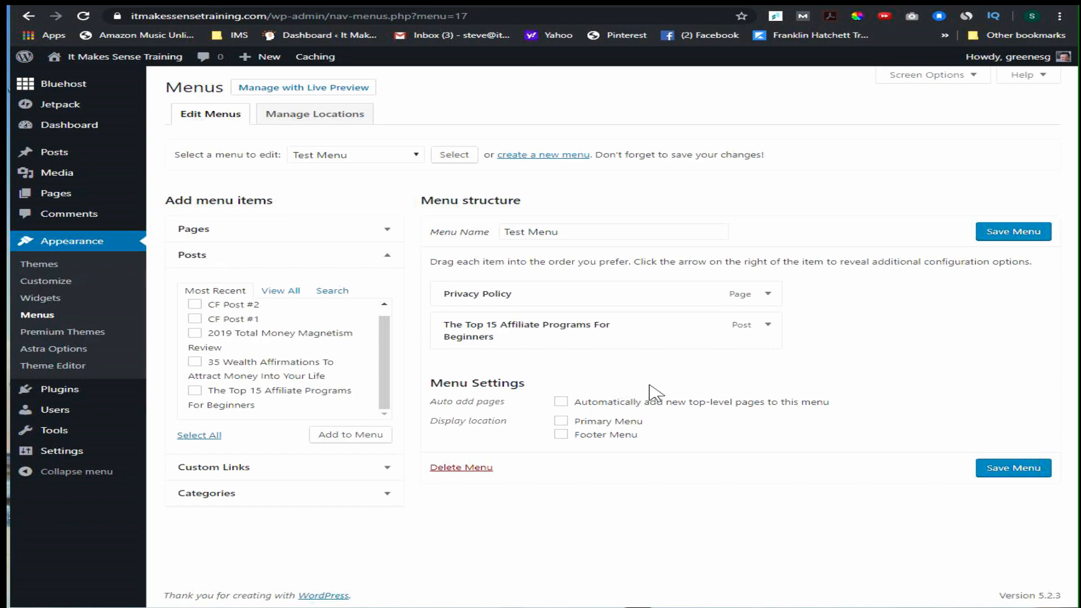
{"action": "left_click", "coordinate": [270, 476]}
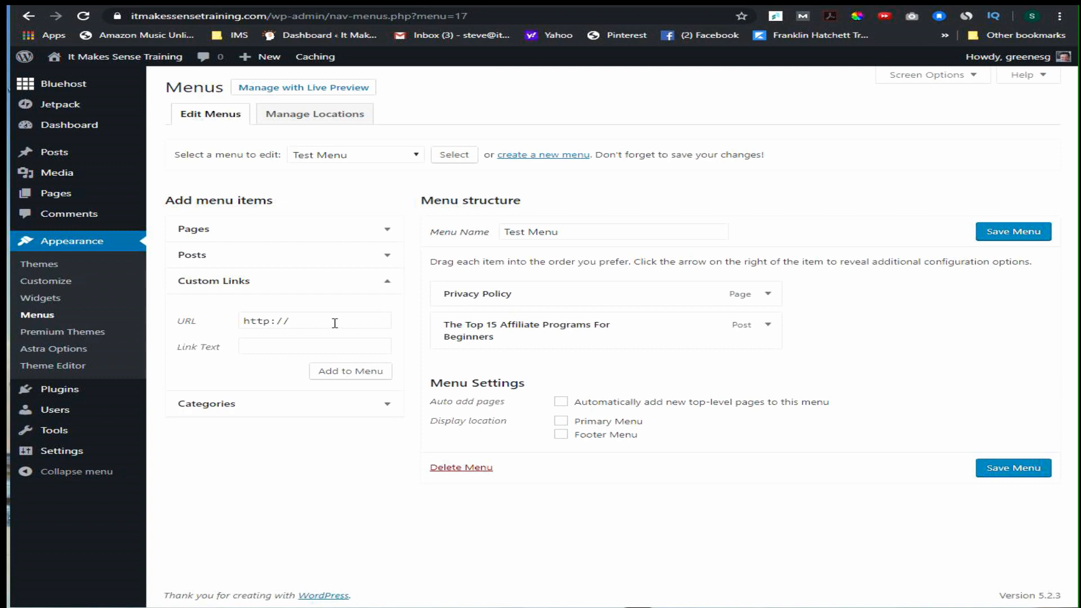
{"action": "left_click", "coordinate": [279, 349]}
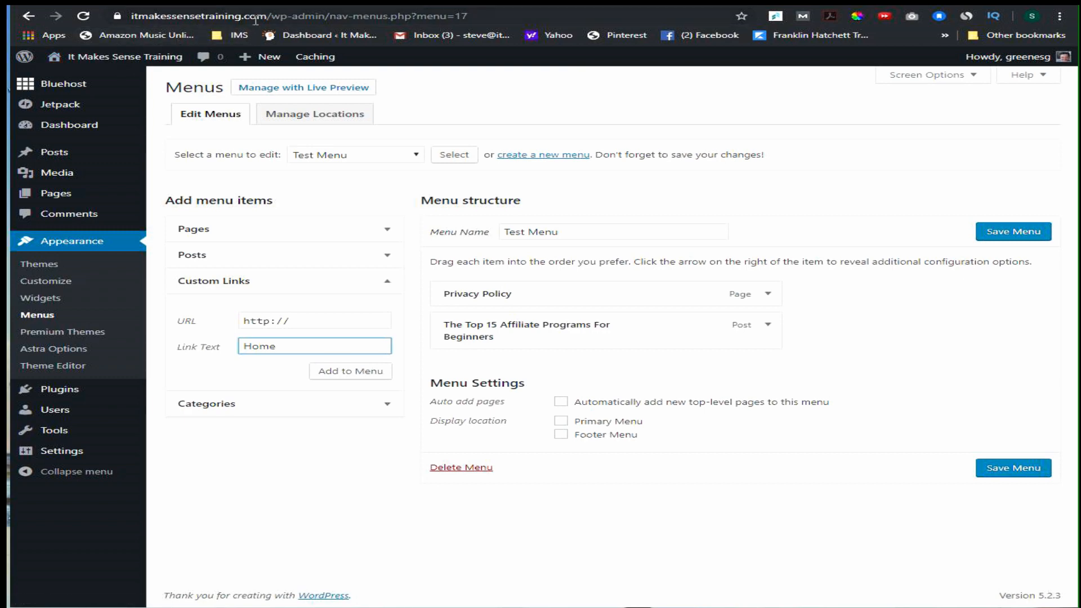
{"action": "left_click", "coordinate": [303, 324]}
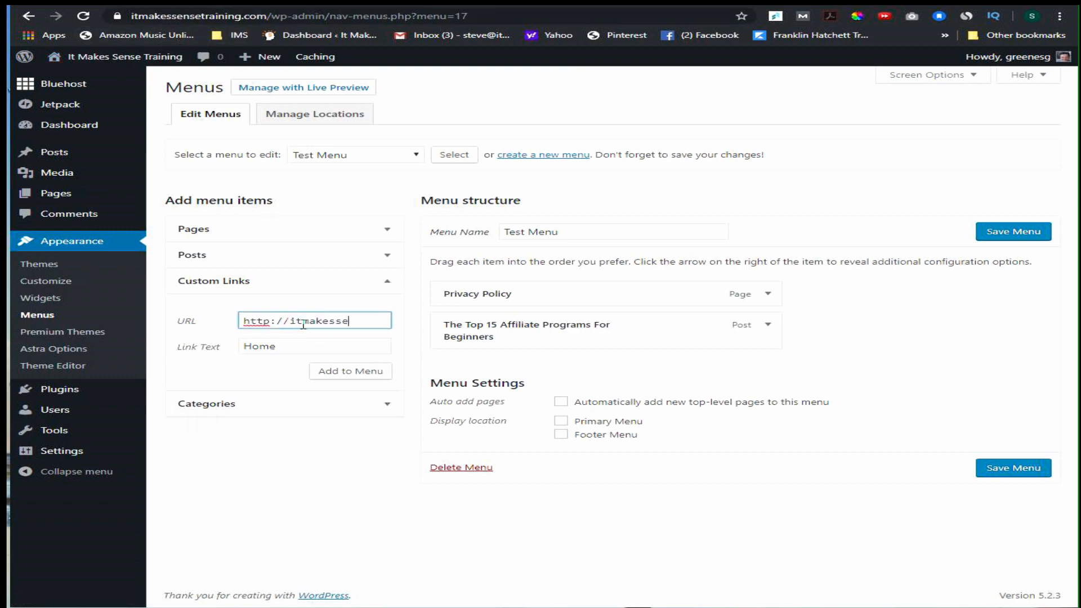
{"action": "type", "text": "itmakessensetraining"}
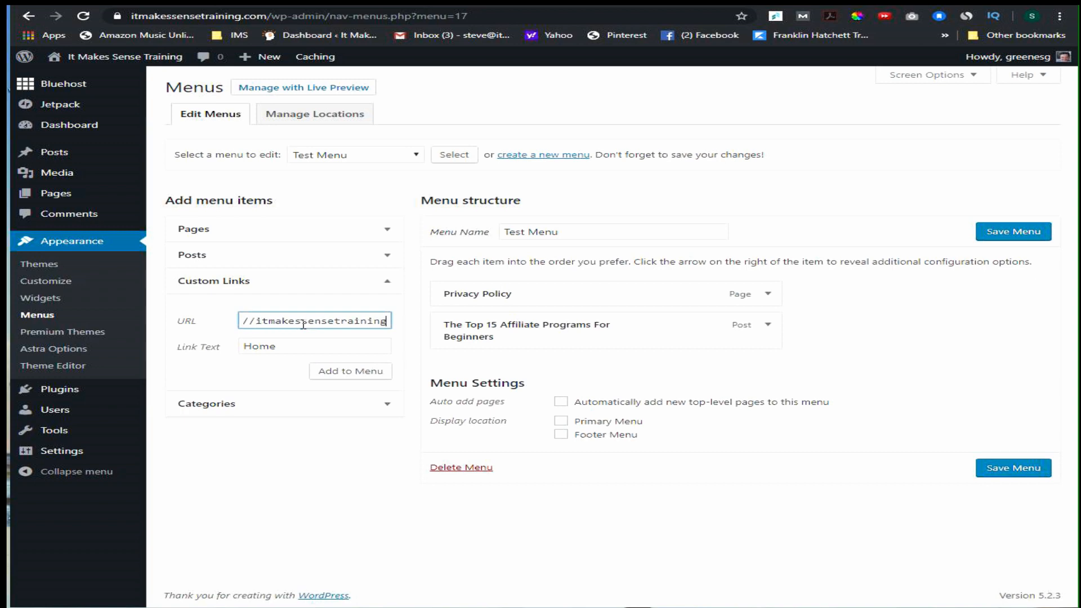
{"action": "type", "text": ".com"}
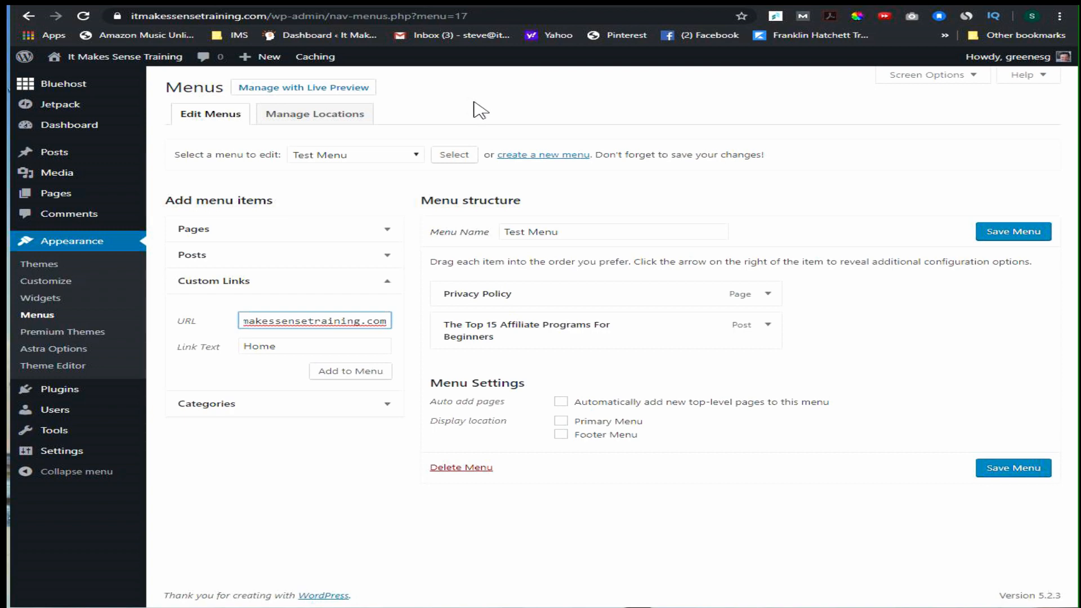
{"action": "left_click", "coordinate": [361, 378]}
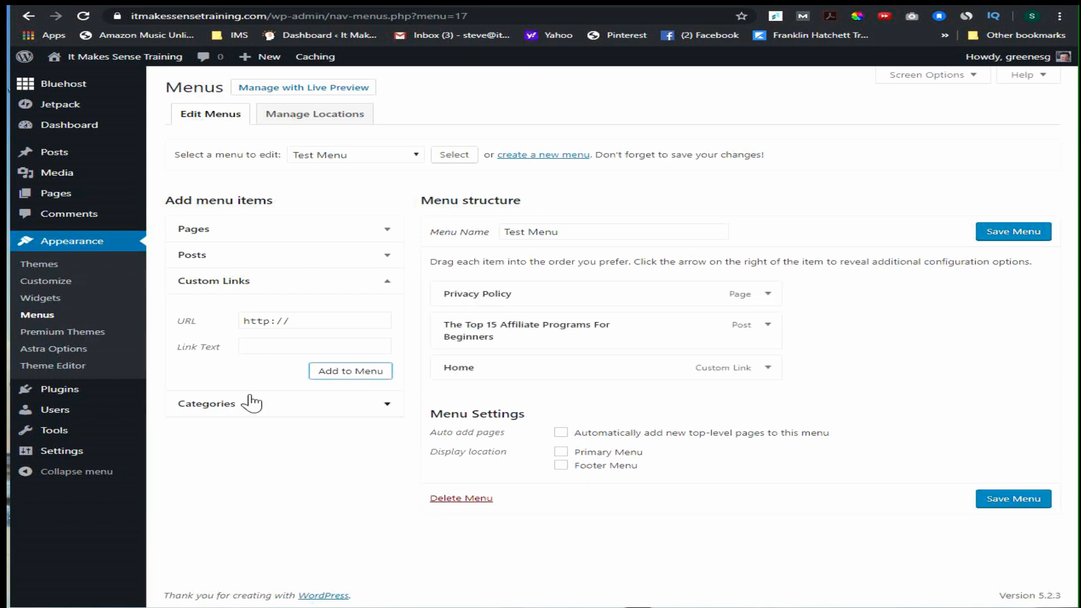
Add the ClickFunnels category to Test Menu.
{"action": "left_click", "coordinate": [381, 403]}
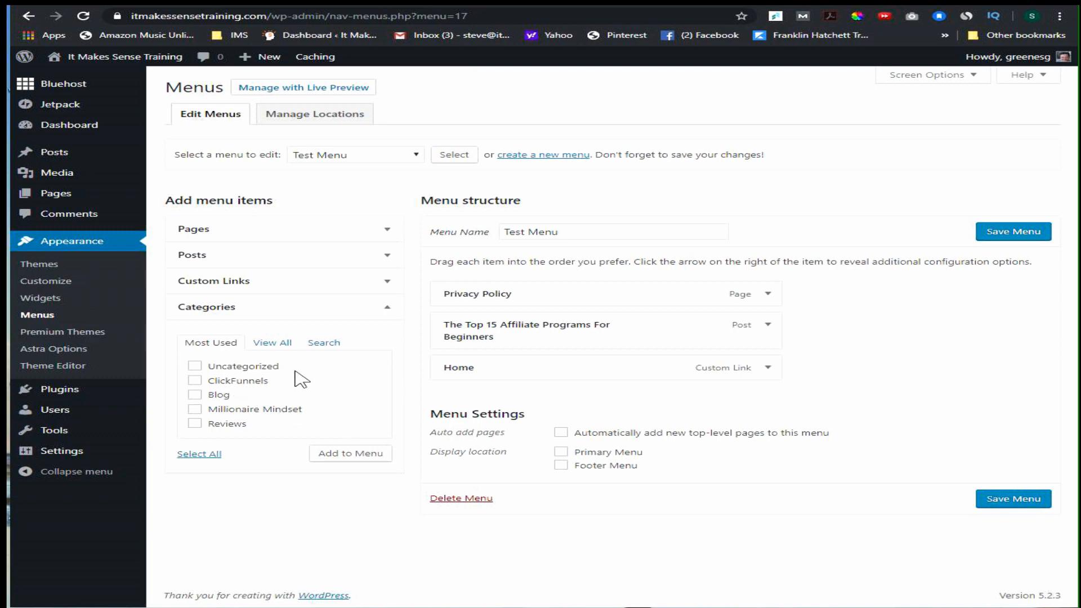
{"action": "left_click", "coordinate": [195, 381]}
{"action": "left_click", "coordinate": [342, 455]}
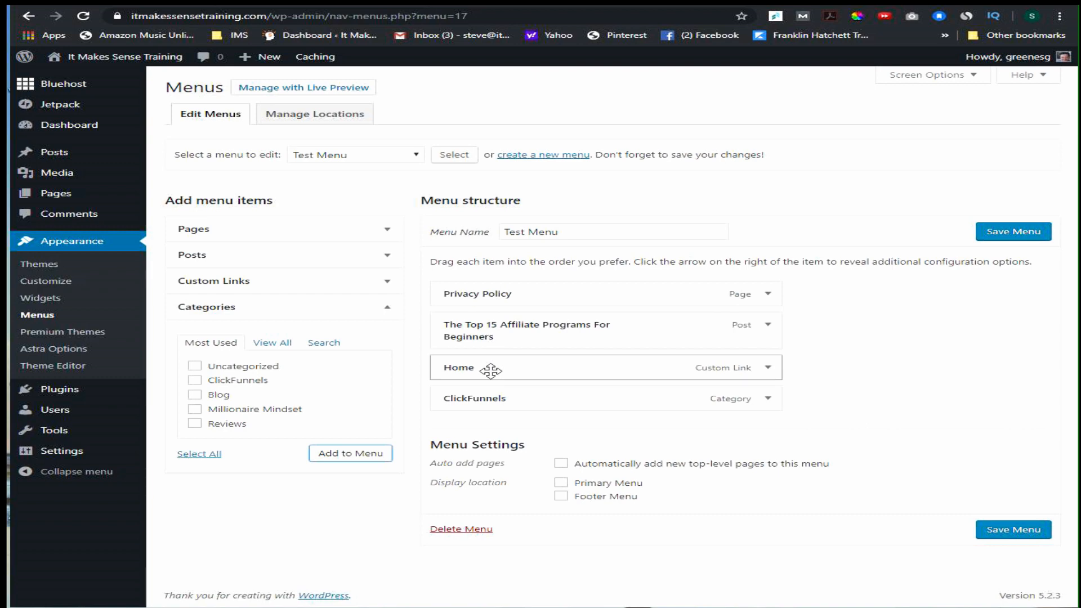
Reorder the menu items to Home, ClickFunnels, The Top 15 Affiliate Programs For Beginners, Privacy Policy.
{"action": "left_click_drag", "start_coordinate": [490, 369], "coordinate": [483, 289]}
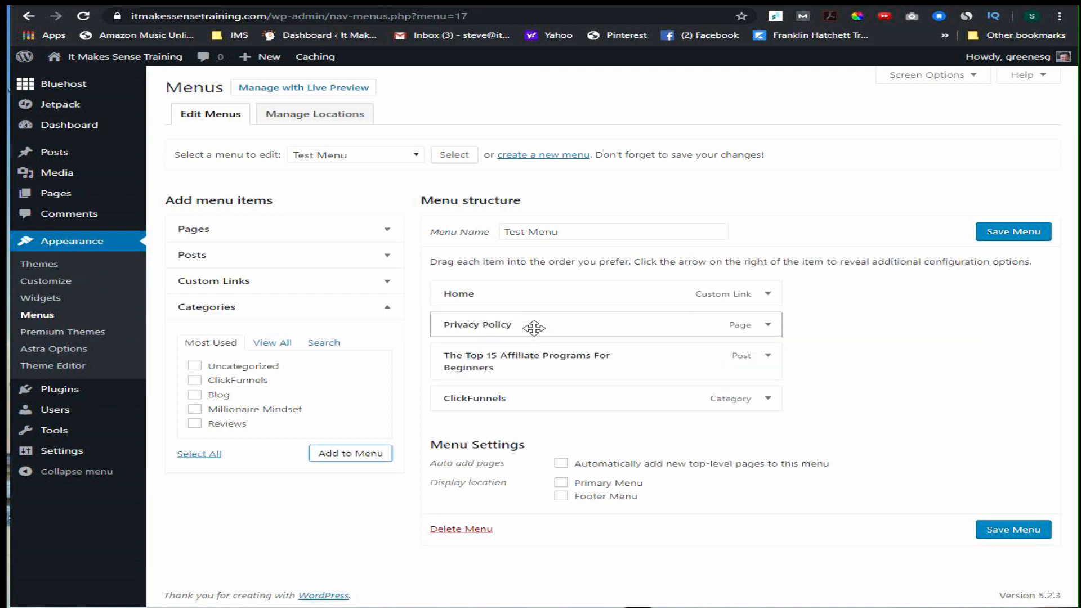
{"action": "left_click_drag", "start_coordinate": [528, 320], "coordinate": [522, 397]}
{"action": "left_click_drag", "start_coordinate": [517, 367], "coordinate": [516, 320]}
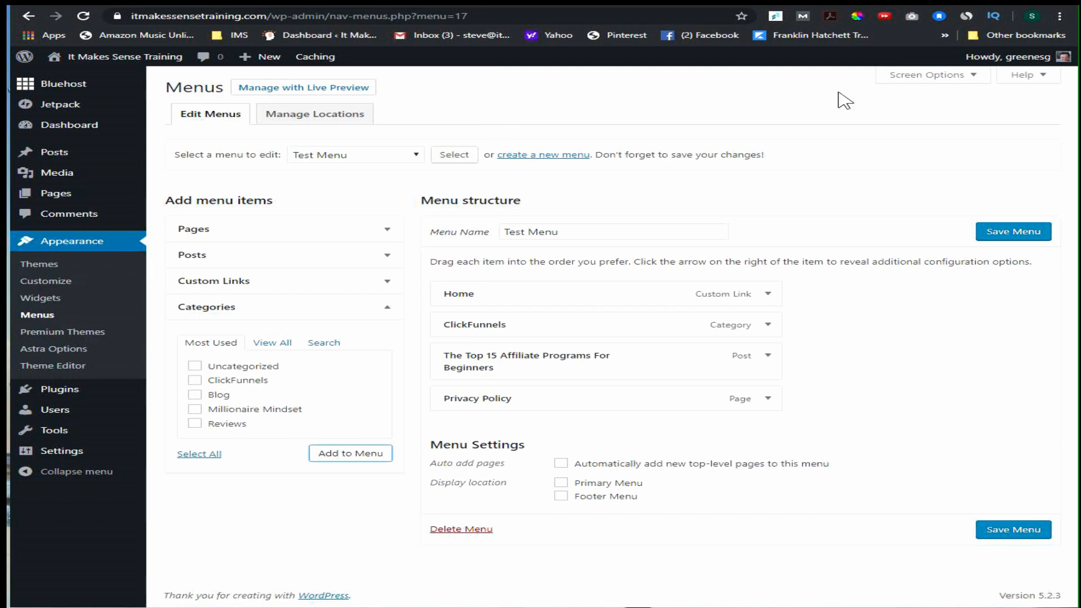
Assign Test Menu to the Primary Menu display location and save the menu.
{"action": "left_click", "coordinate": [561, 482]}
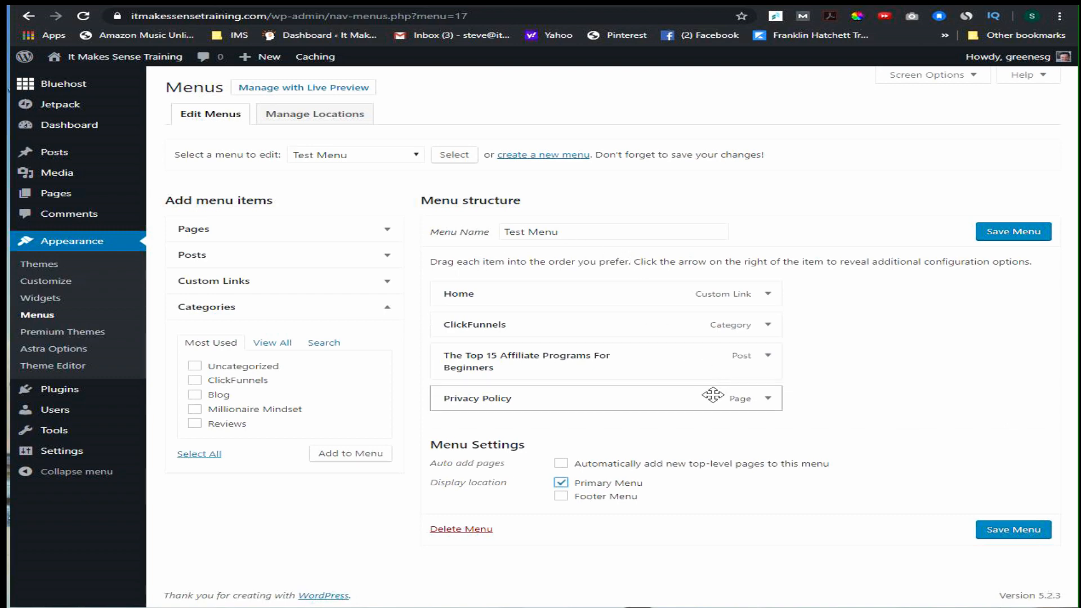
{"action": "left_click", "coordinate": [1013, 232]}
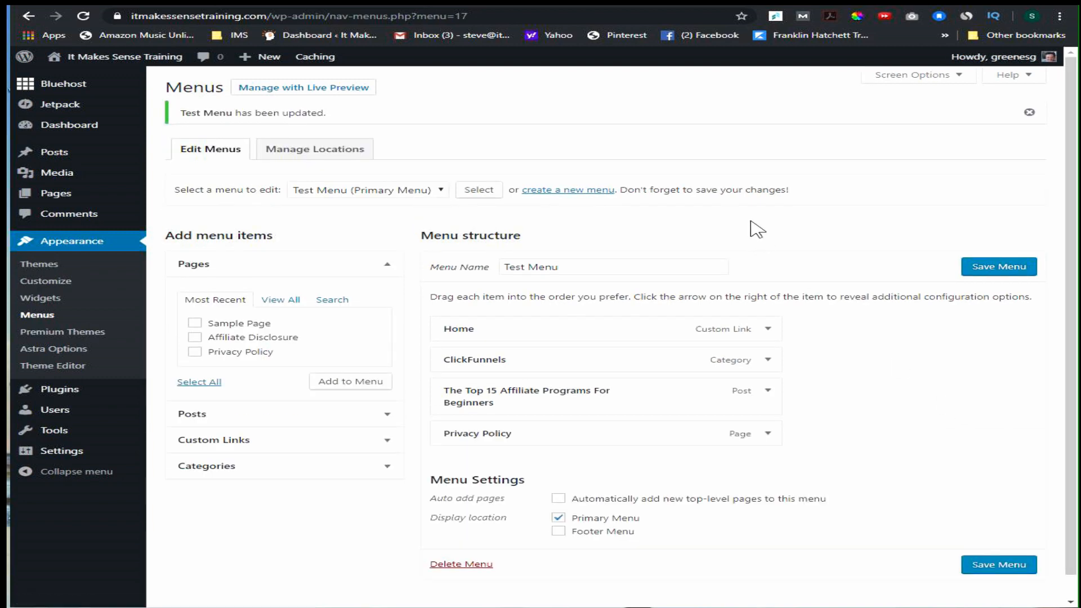
View the live site and test the ClickFunnels, Home and Top 15 Affiliate Programs navigation links, returning to the home page.
{"action": "left_click", "coordinate": [80, 76]}
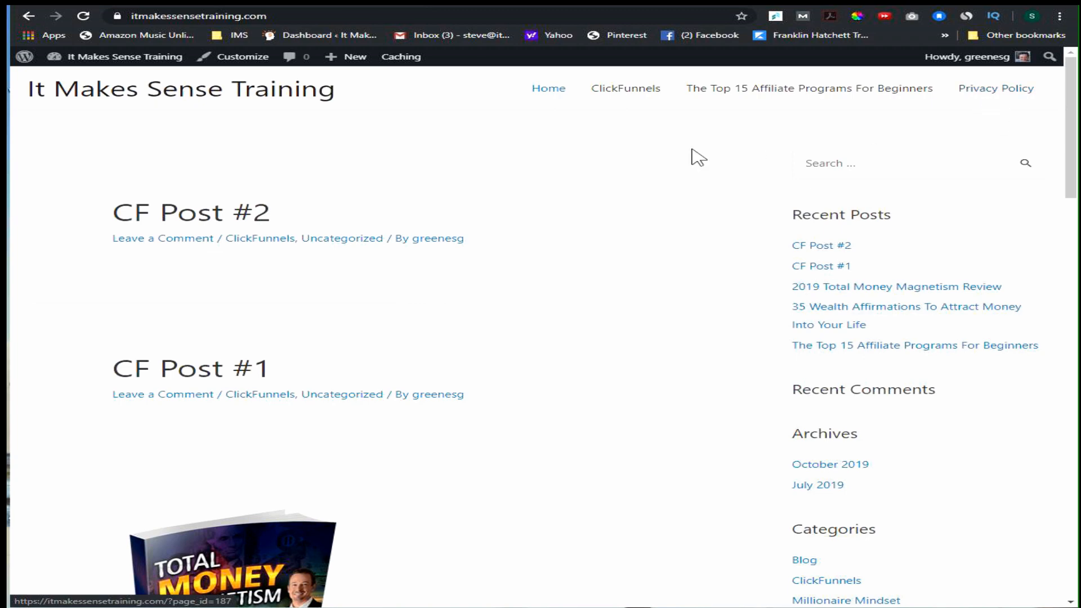
{"action": "left_click", "coordinate": [625, 95]}
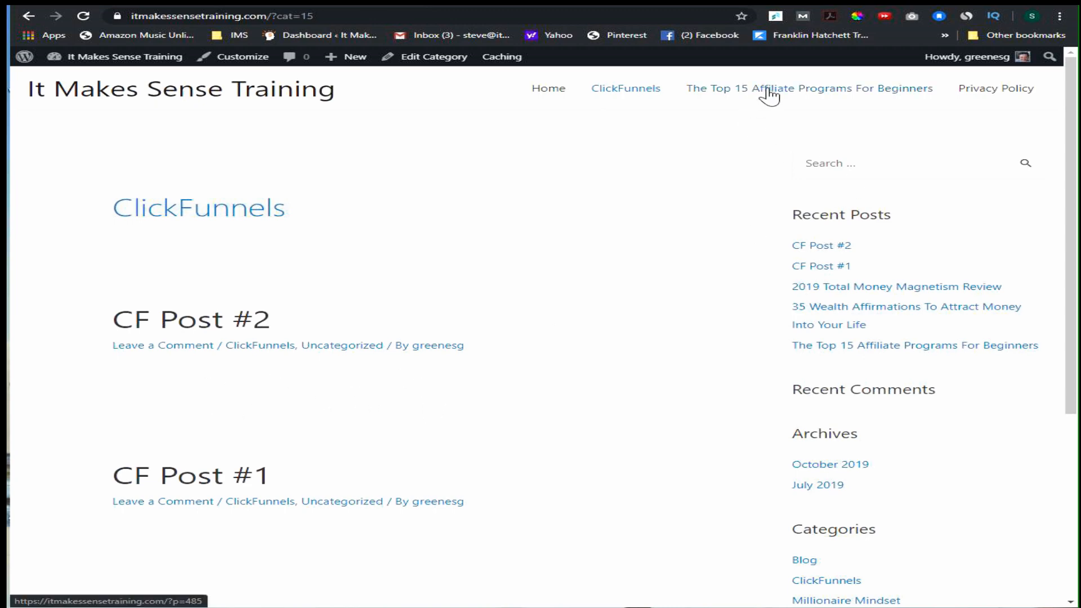
{"action": "left_click", "coordinate": [559, 88]}
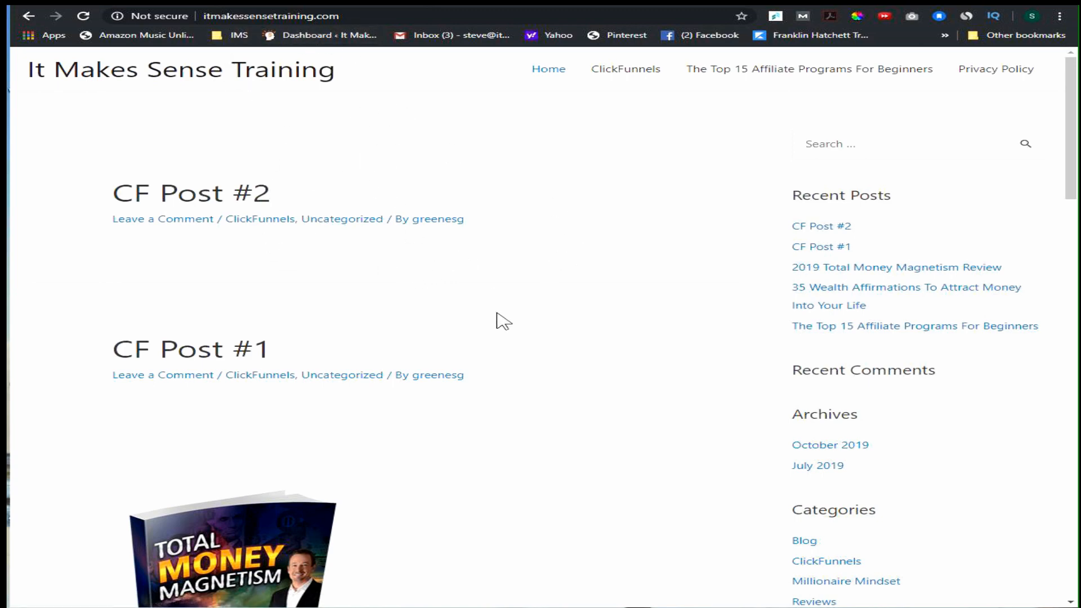
{"action": "left_click", "coordinate": [810, 79]}
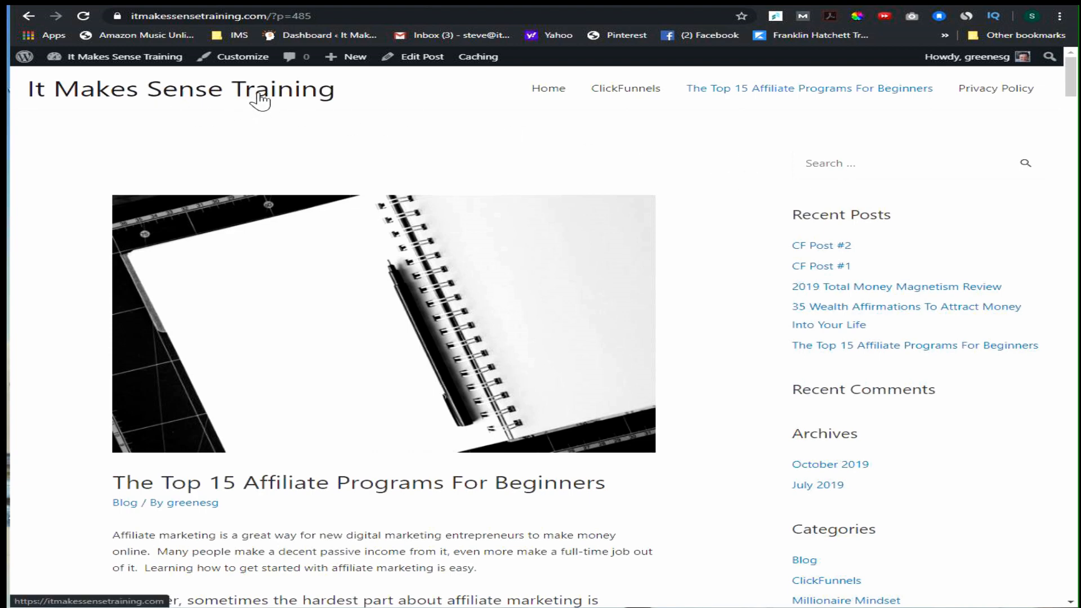
{"action": "left_click", "coordinate": [231, 89]}
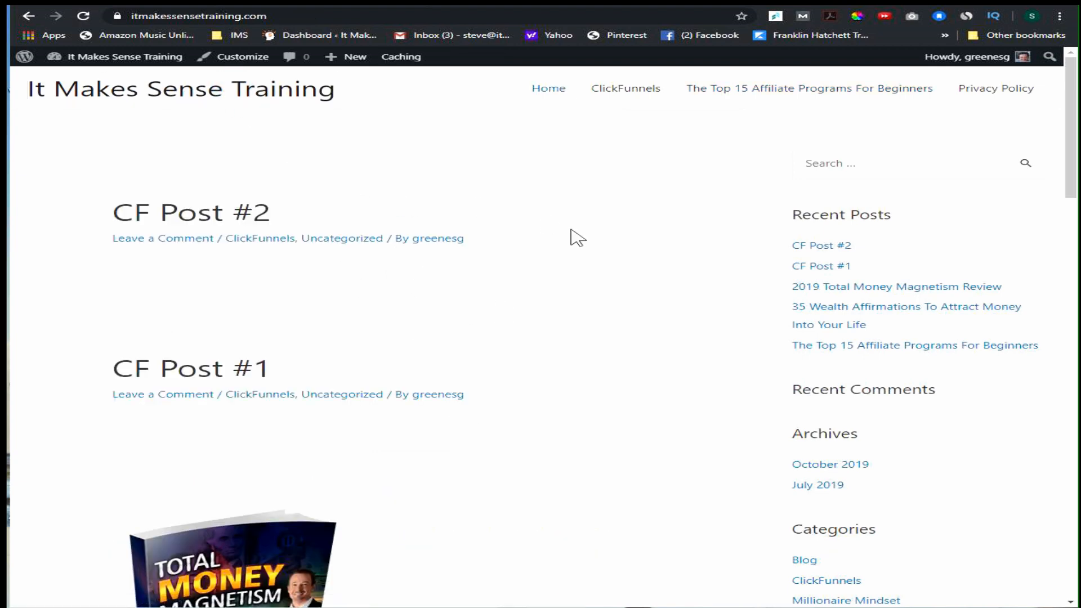
Follow the Privacy Policy navigation link and look through the page's content.
{"action": "left_click", "coordinate": [988, 91]}
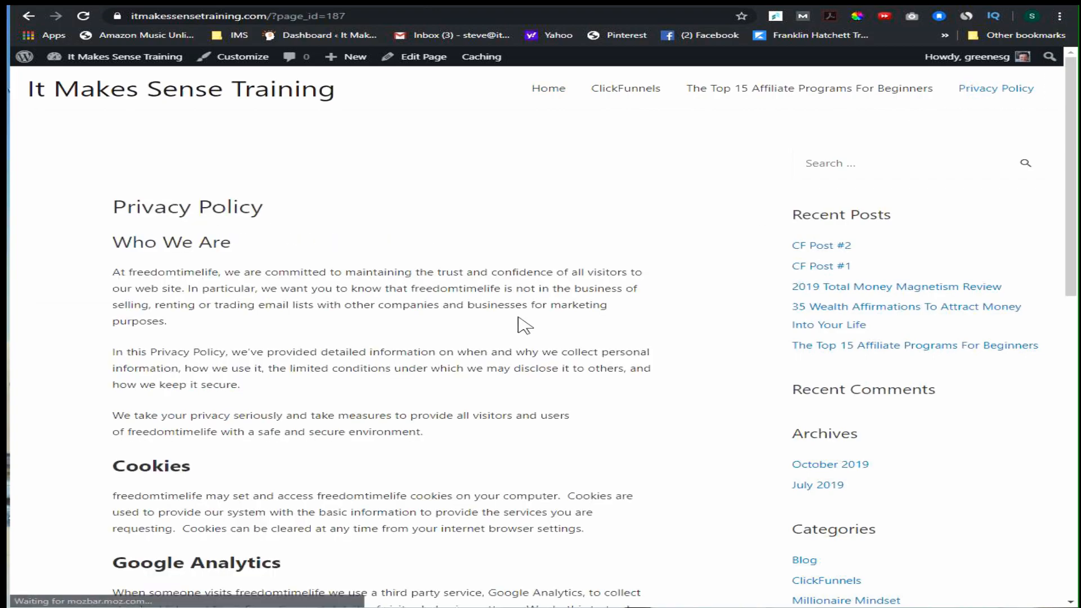
{"action": "scroll", "coordinate": [510, 324], "scroll_direction": "down", "scroll_amount": 6}
{"action": "scroll", "coordinate": [508, 323], "scroll_direction": "down", "scroll_amount": 3}
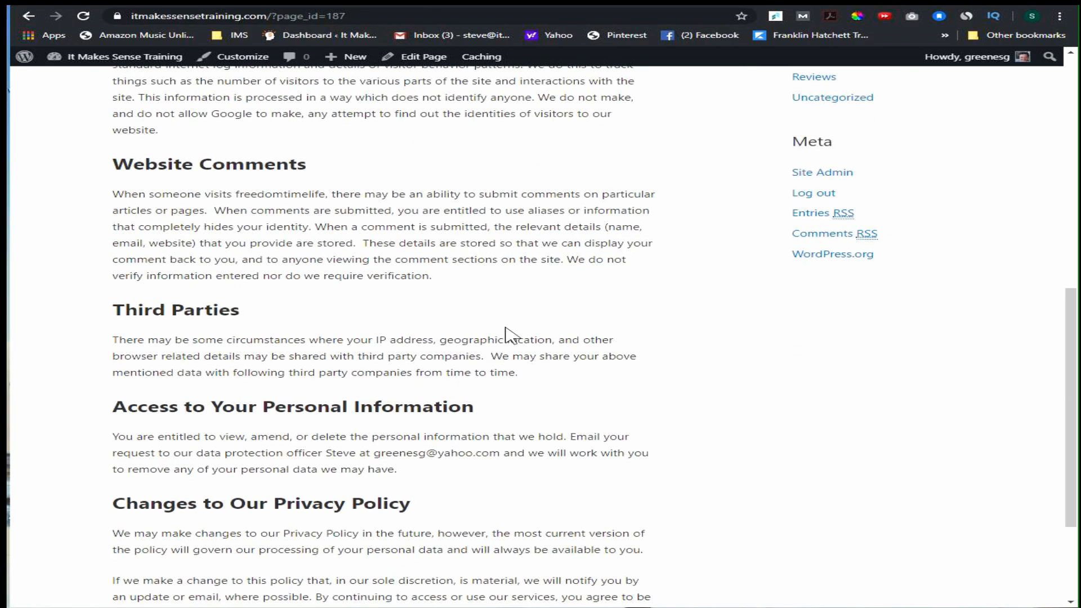
{"action": "scroll", "coordinate": [504, 333], "scroll_direction": "up", "scroll_amount": 10}
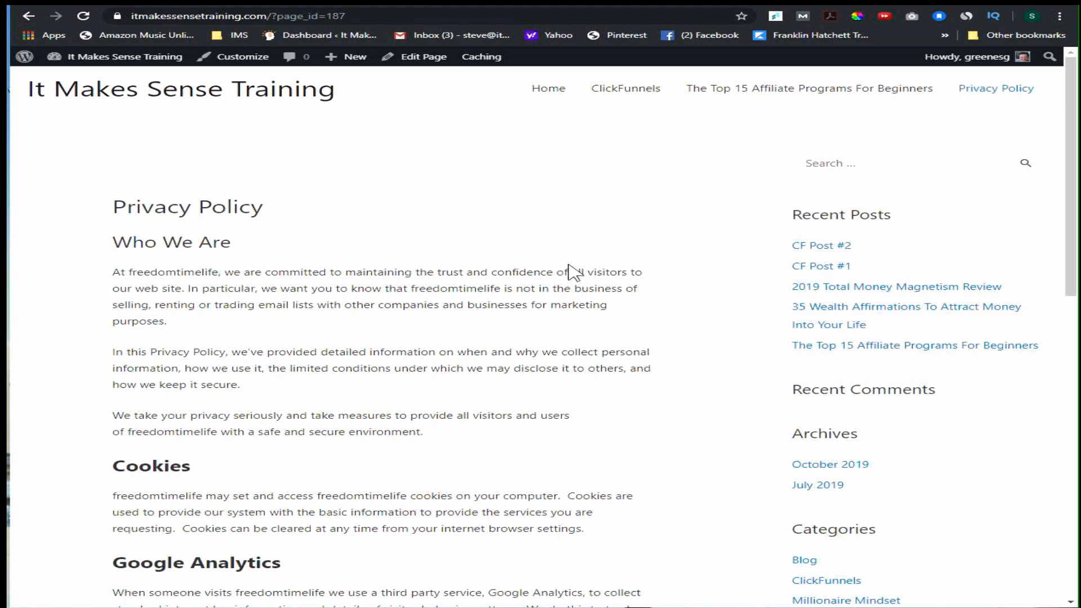
Open the menu editor to view Test Menu's structure, and return to the live site's home page.
{"action": "mouse_move", "coordinate": [121, 52]}
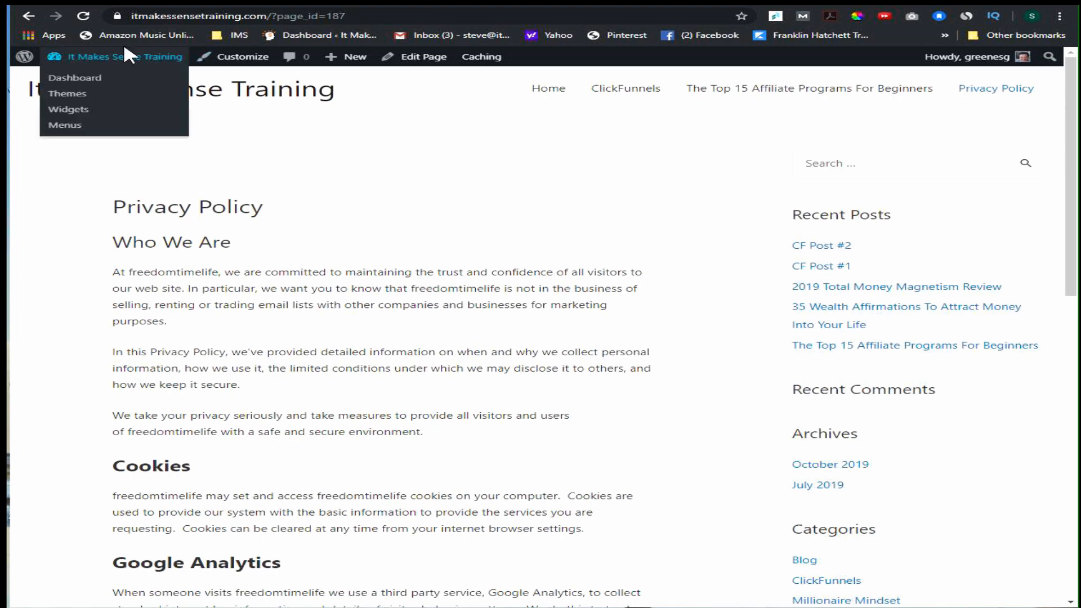
{"action": "left_click", "coordinate": [62, 125]}
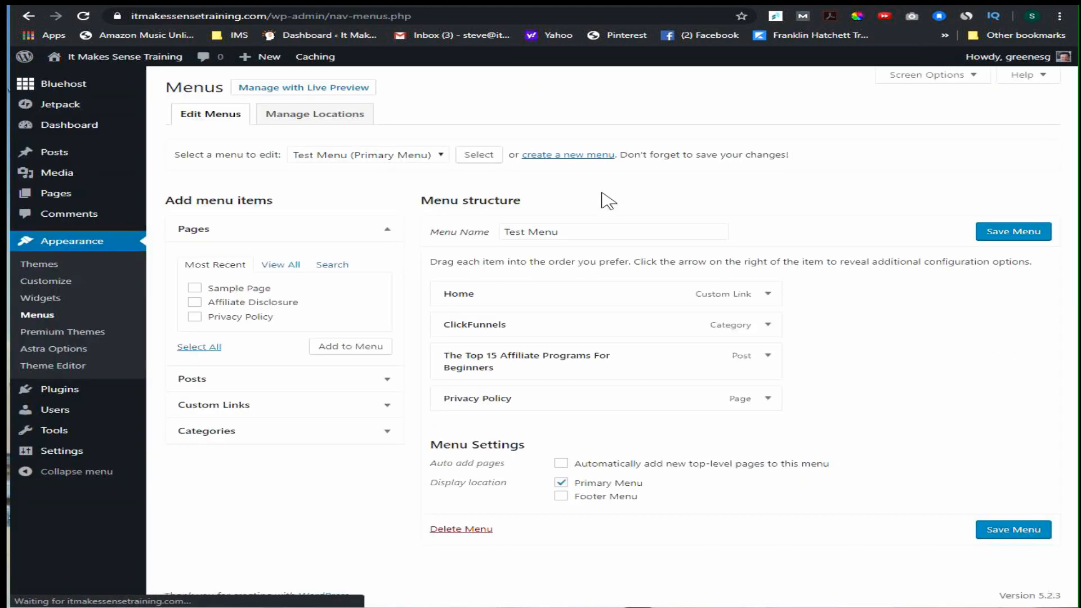
{"action": "left_click", "coordinate": [82, 75]}
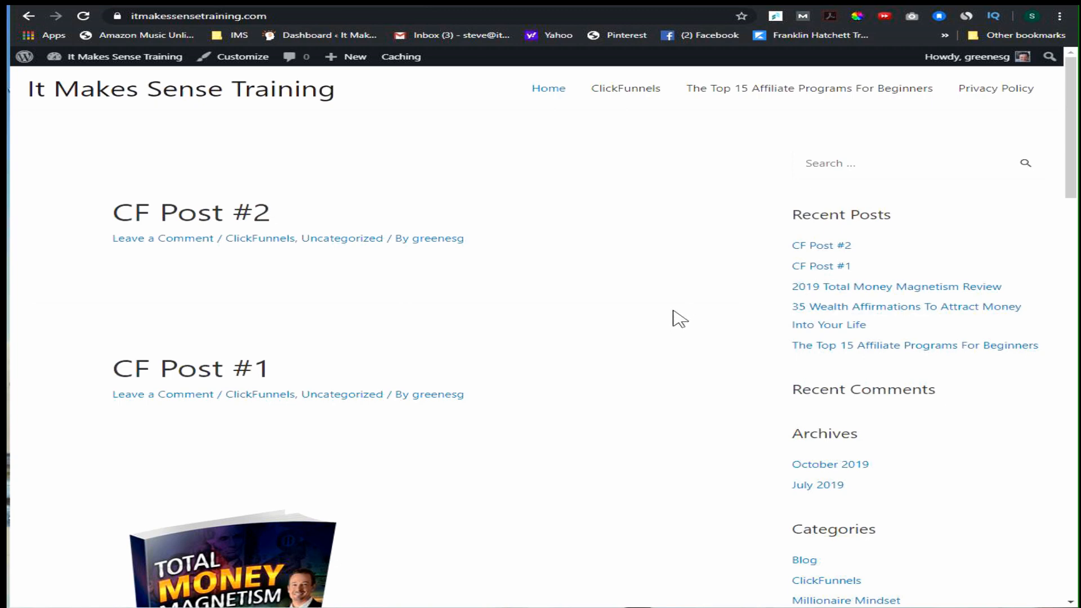
Add the post 35 Wealth Affirmations To Attract Money Into Your Life to Test Menu as a sub item of The Top 15 Affiliate Programs For Beginners, and save.
{"action": "mouse_move", "coordinate": [107, 64]}
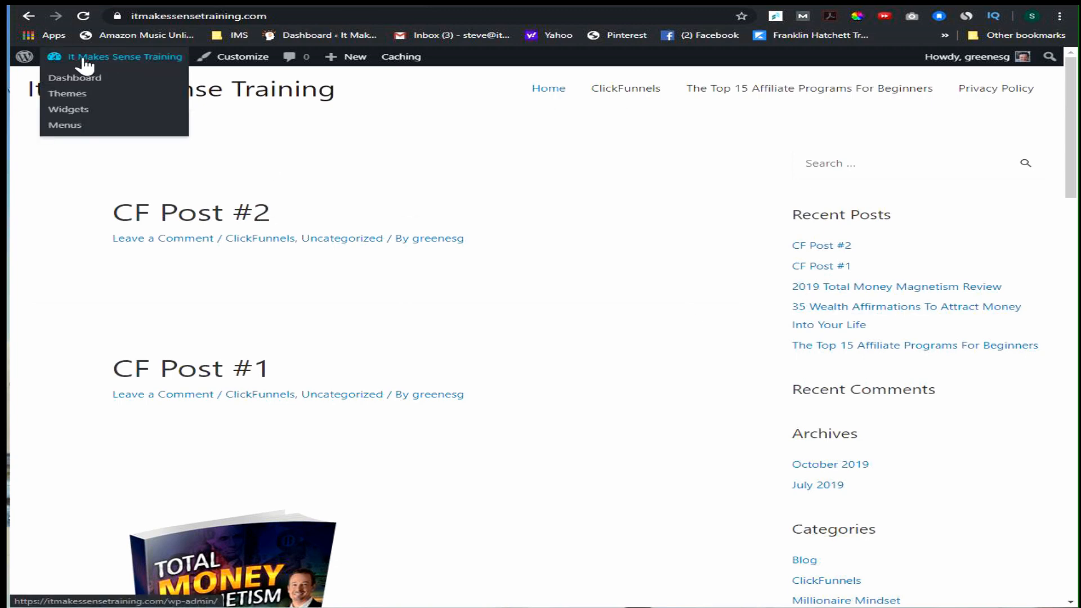
{"action": "left_click", "coordinate": [63, 128]}
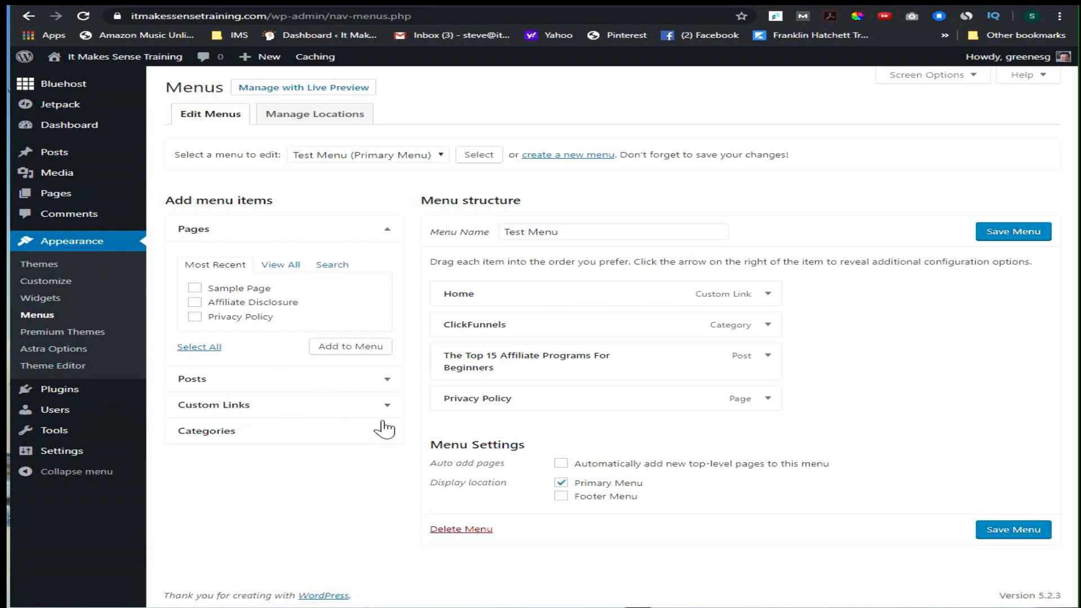
{"action": "left_click", "coordinate": [387, 385]}
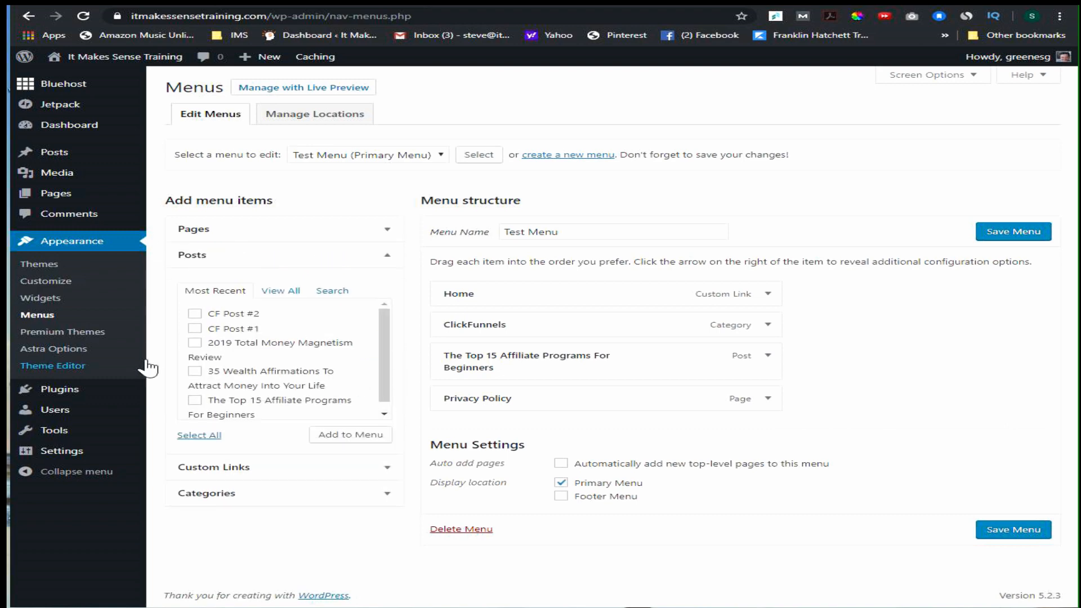
{"action": "left_click", "coordinate": [194, 372]}
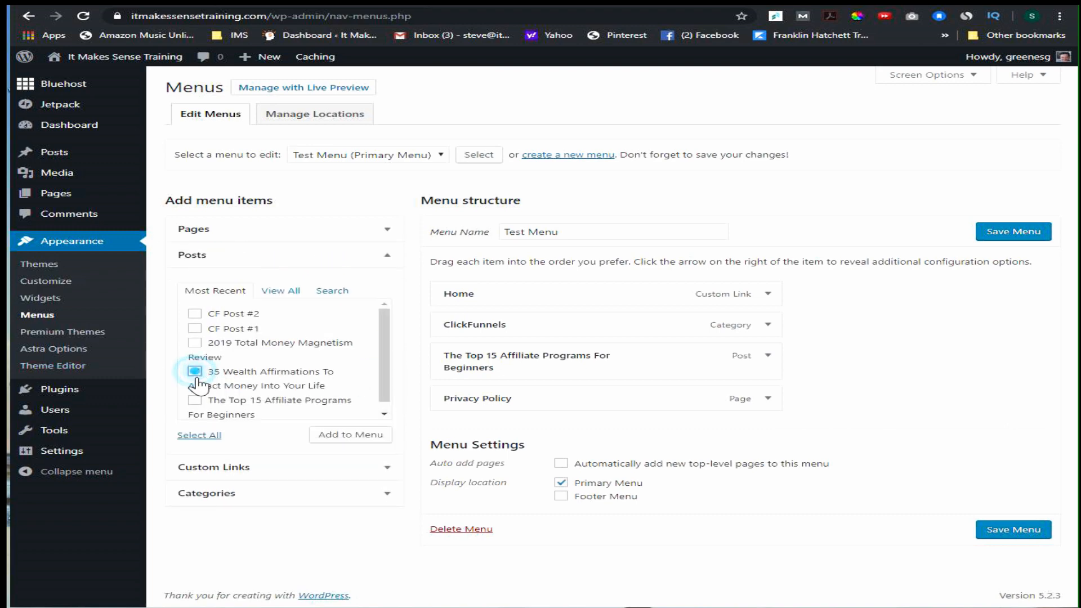
{"action": "left_click", "coordinate": [347, 436]}
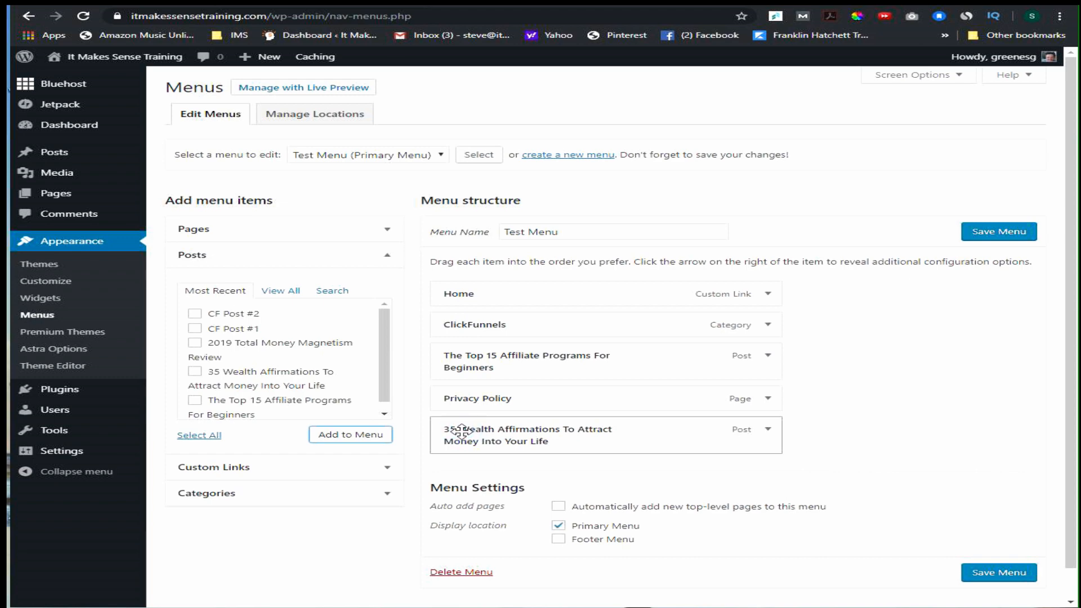
{"action": "left_click_drag", "start_coordinate": [461, 430], "coordinate": [500, 399]}
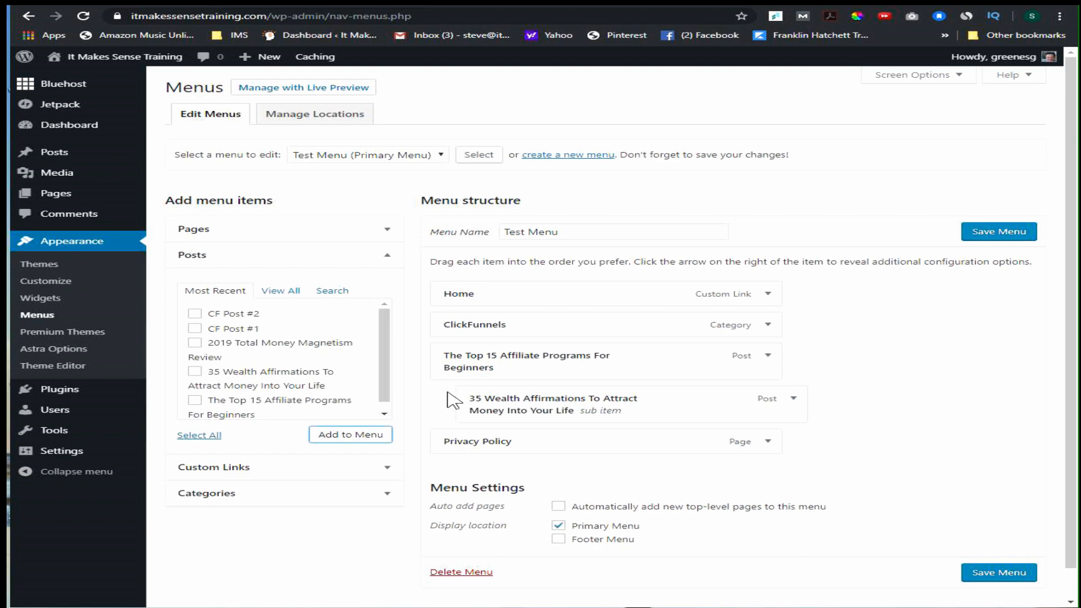
{"action": "left_click", "coordinate": [994, 234]}
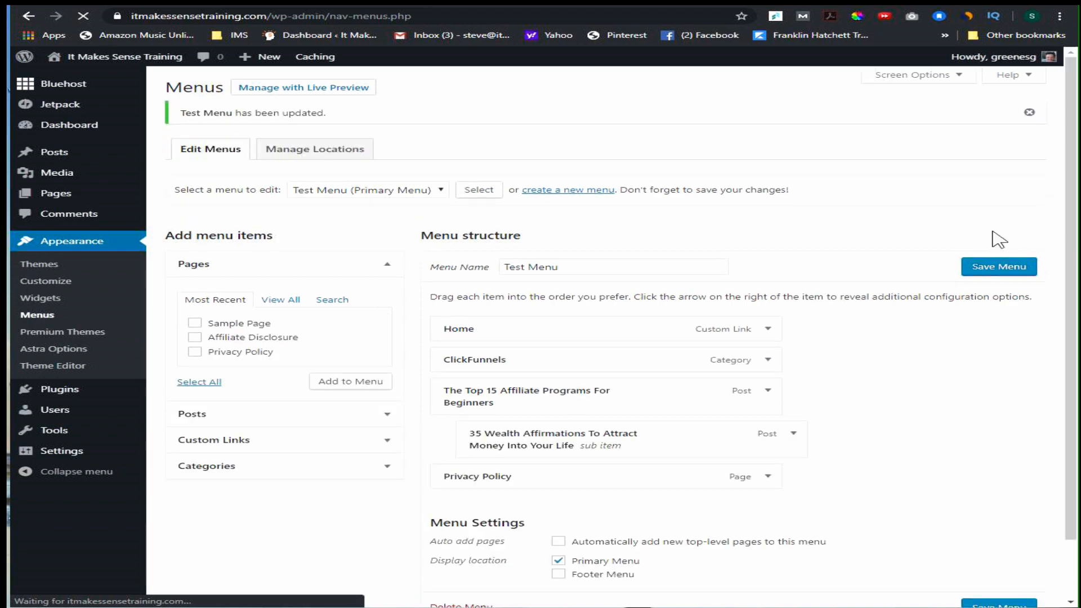
View the live site and check the submenu under The Top 15 Affiliate Programs For Beginners.
{"action": "mouse_move", "coordinate": [104, 58]}
{"action": "left_click_drag", "start_coordinate": [83, 75], "coordinate": [91, 79]}
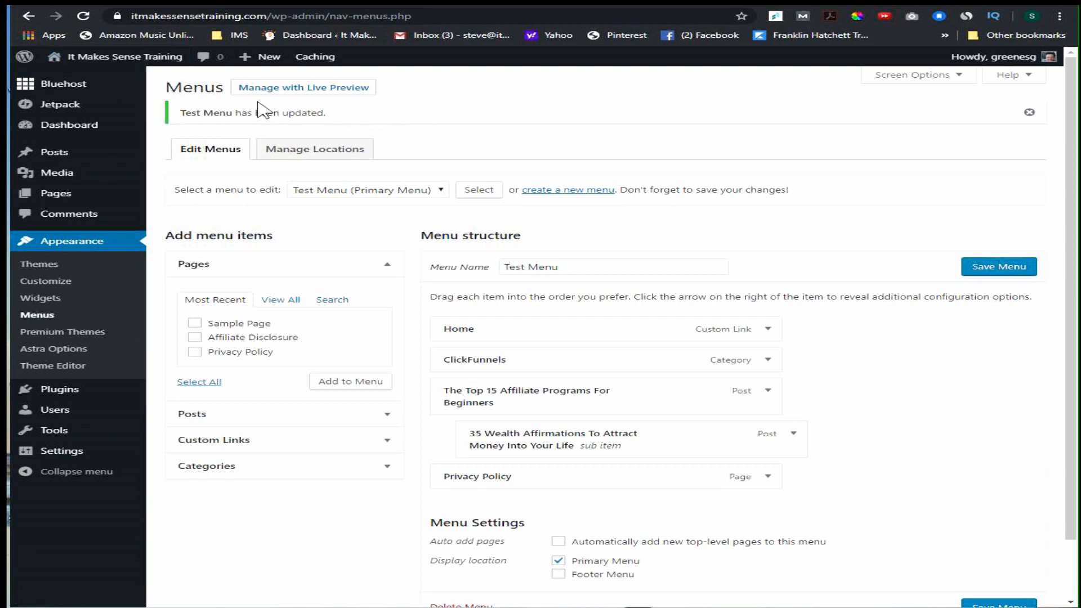
{"action": "left_click", "coordinate": [84, 84]}
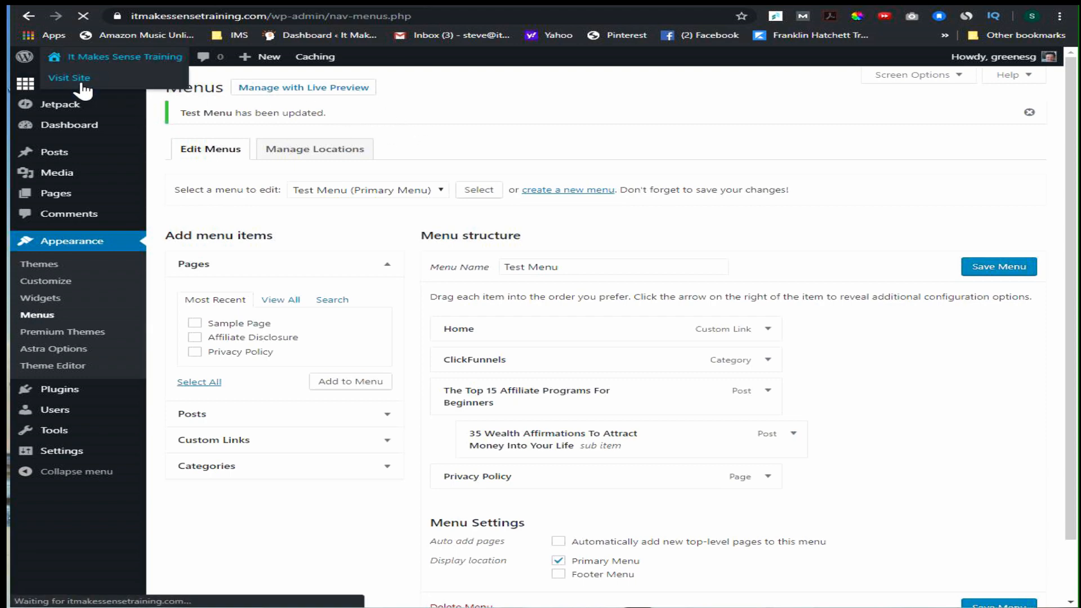
{"action": "mouse_move", "coordinate": [780, 95]}
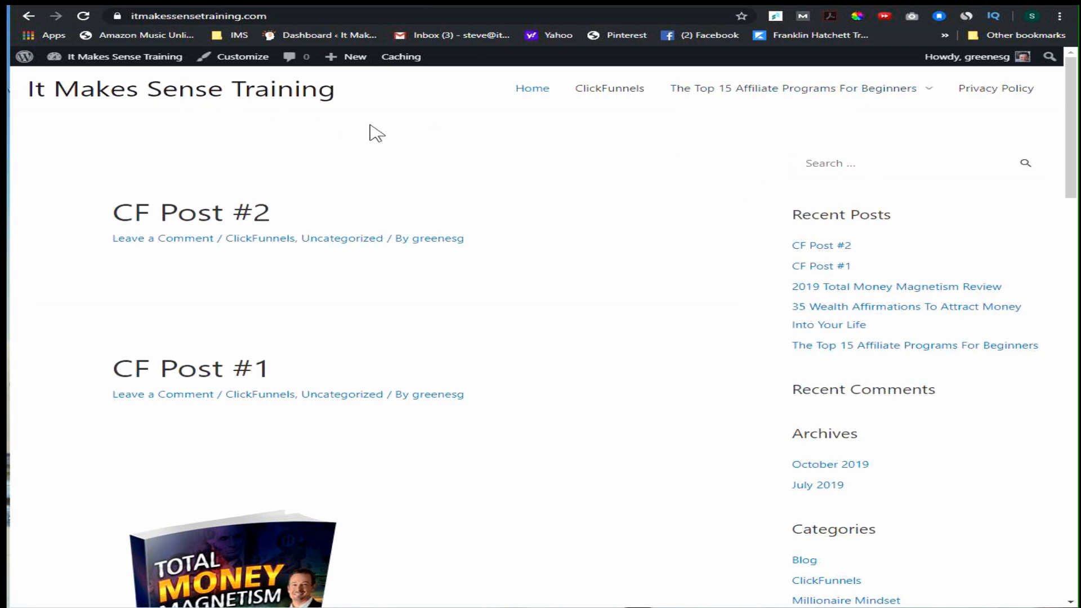
Add the Privacy Policy page again to Test Menu, nested beneath the 35 Wealth Affirmations sub item, and save the menu.
{"action": "mouse_move", "coordinate": [97, 59]}
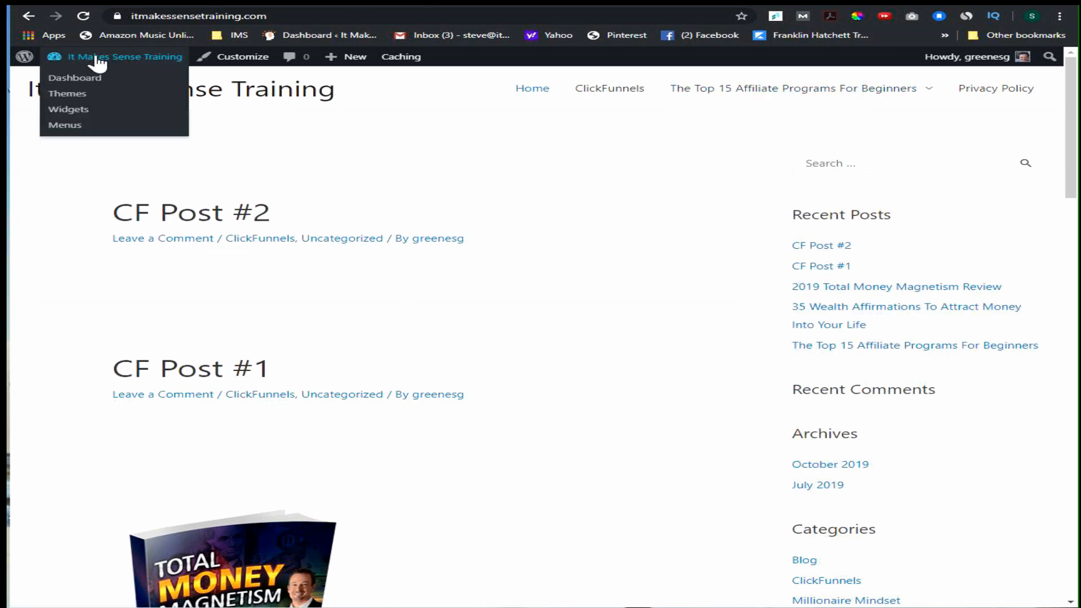
{"action": "left_click", "coordinate": [77, 127]}
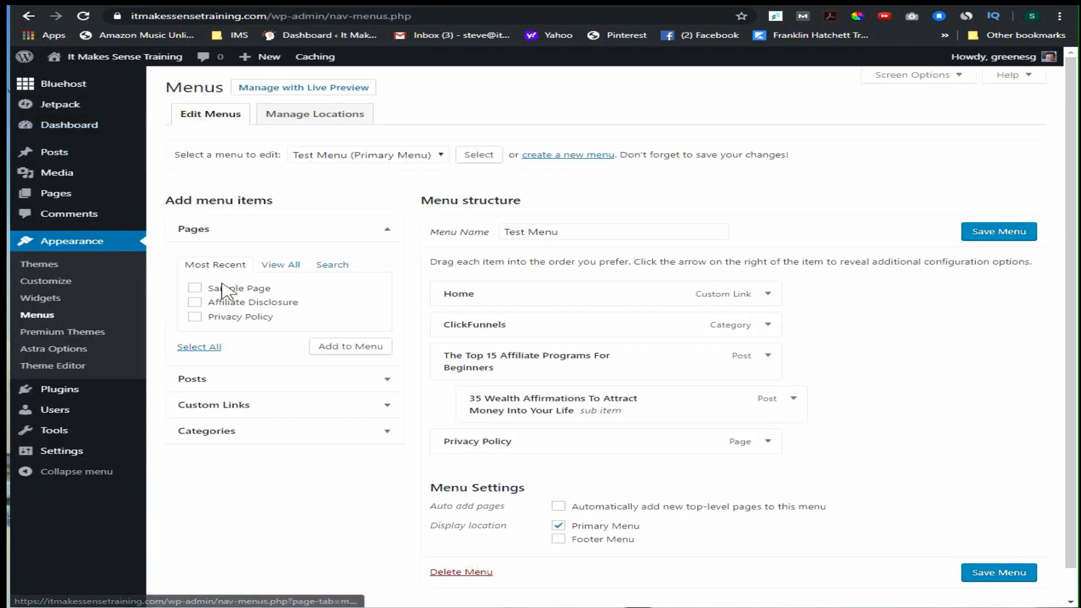
{"action": "left_click", "coordinate": [195, 316]}
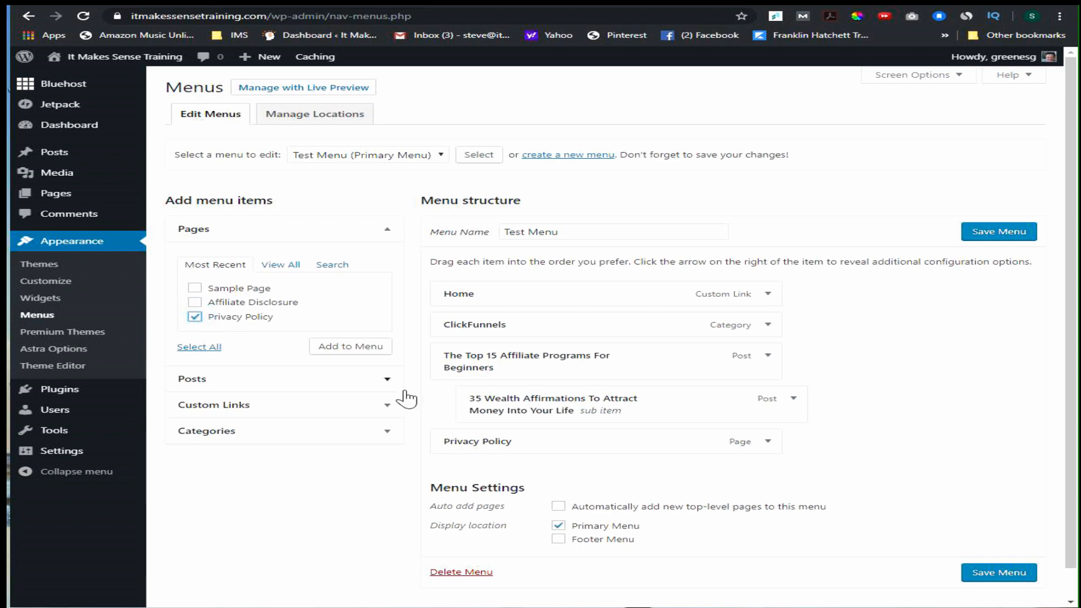
{"action": "left_click", "coordinate": [338, 348]}
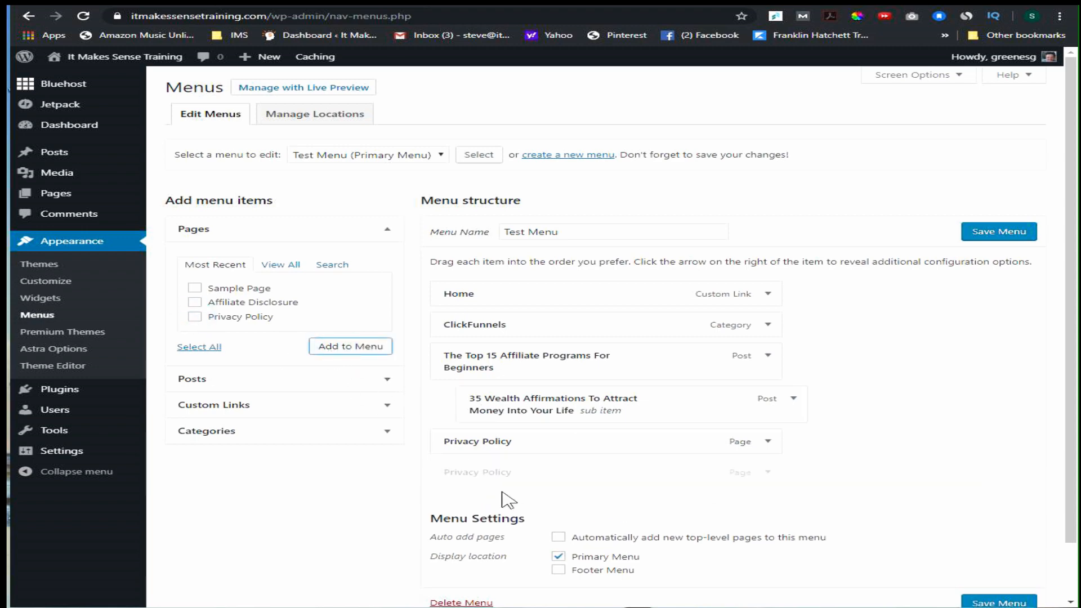
{"action": "left_click_drag", "start_coordinate": [507, 470], "coordinate": [572, 441]}
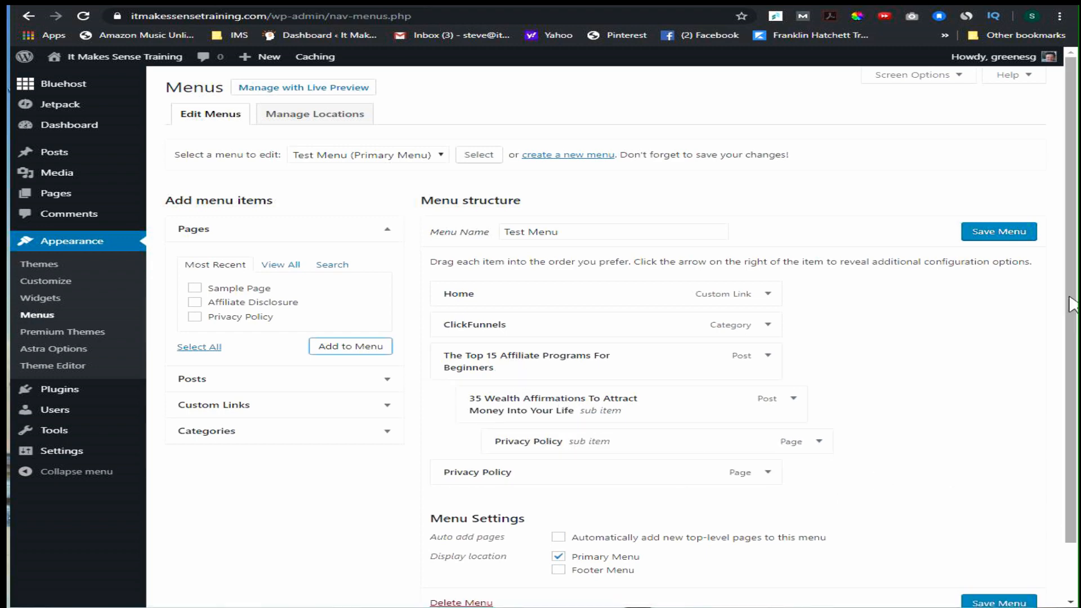
{"action": "left_click", "coordinate": [982, 236]}
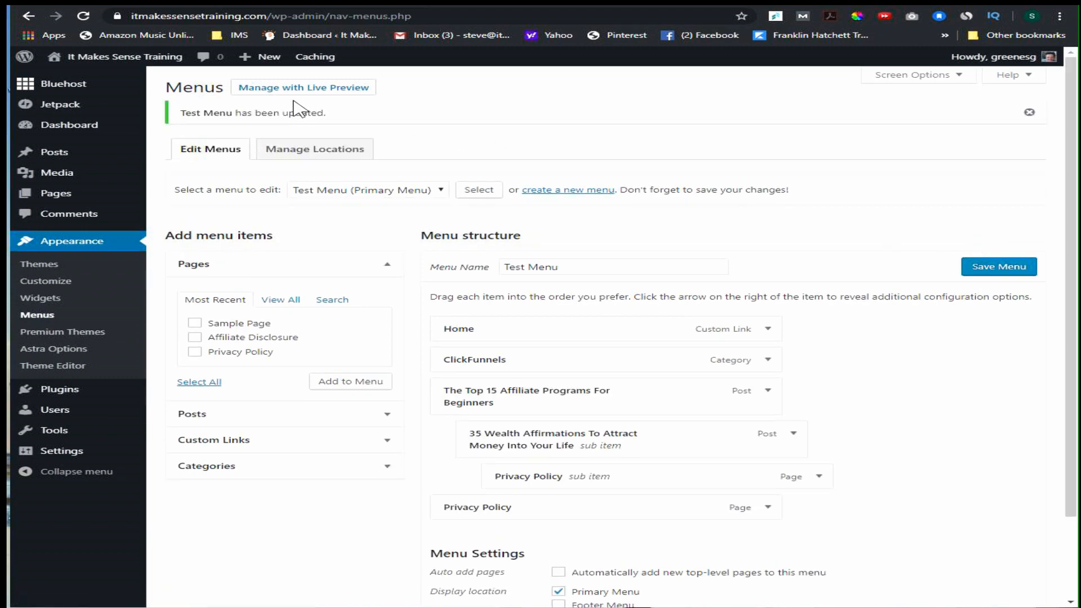
View the live site and check the second-level submenu under the 35 Wealth Affirmations navigation item.
{"action": "mouse_move", "coordinate": [121, 59]}
{"action": "left_click", "coordinate": [87, 80]}
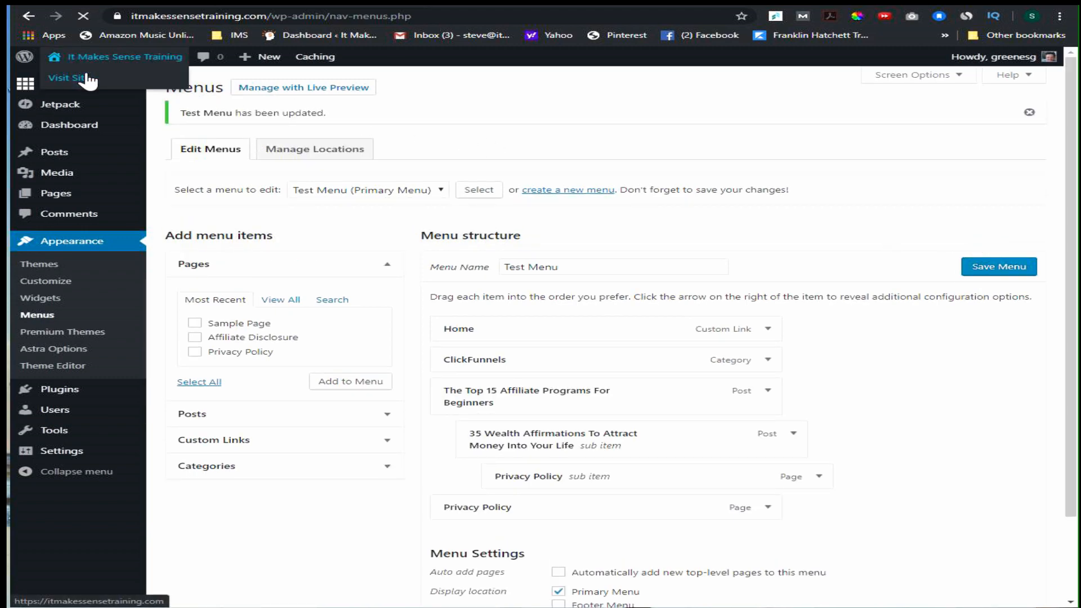
{"action": "mouse_move", "coordinate": [675, 93]}
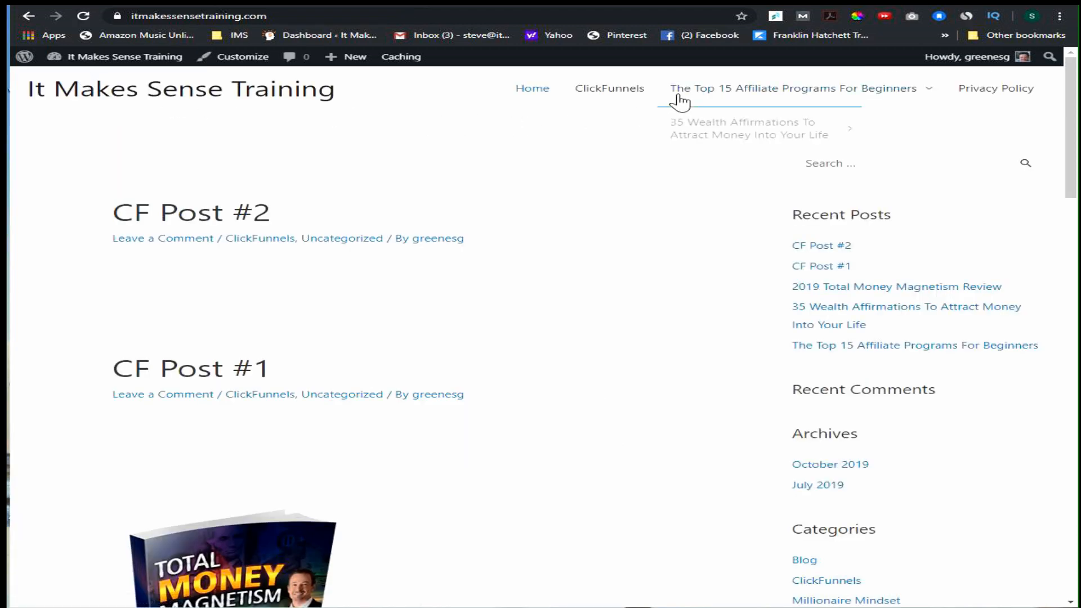
{"action": "mouse_move", "coordinate": [749, 135]}
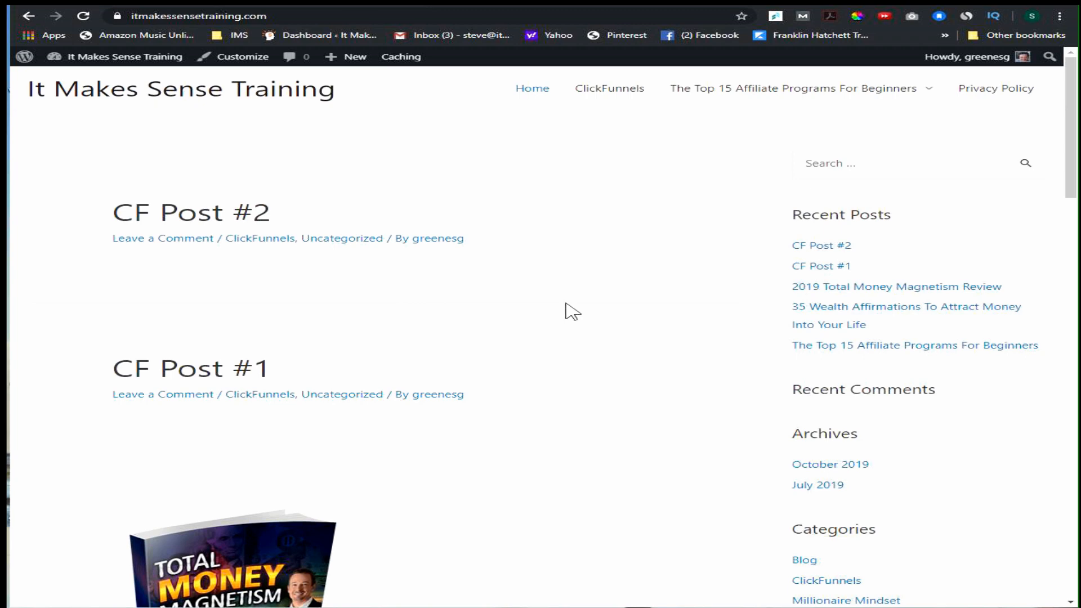
Go to the site's admin dashboard and open the post categories management page.
{"action": "mouse_move", "coordinate": [91, 56]}
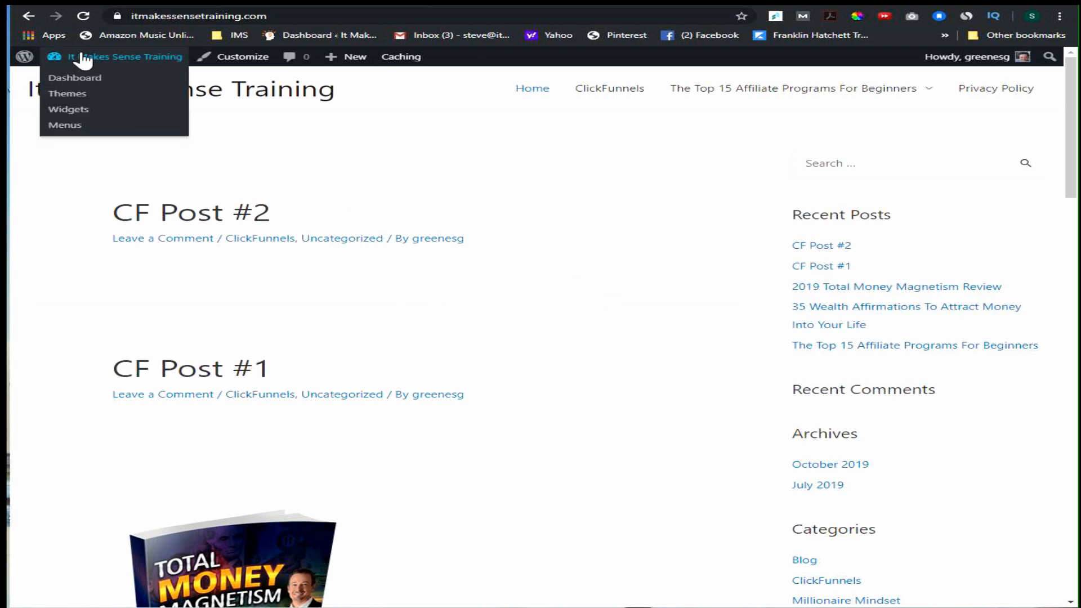
{"action": "left_click", "coordinate": [84, 79]}
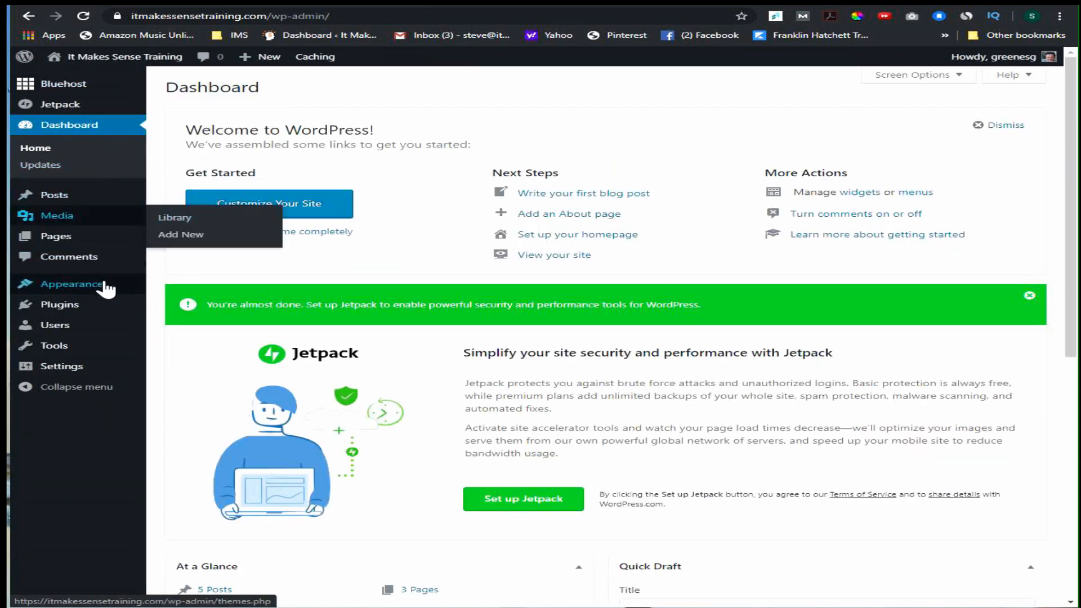
{"action": "mouse_move", "coordinate": [64, 201]}
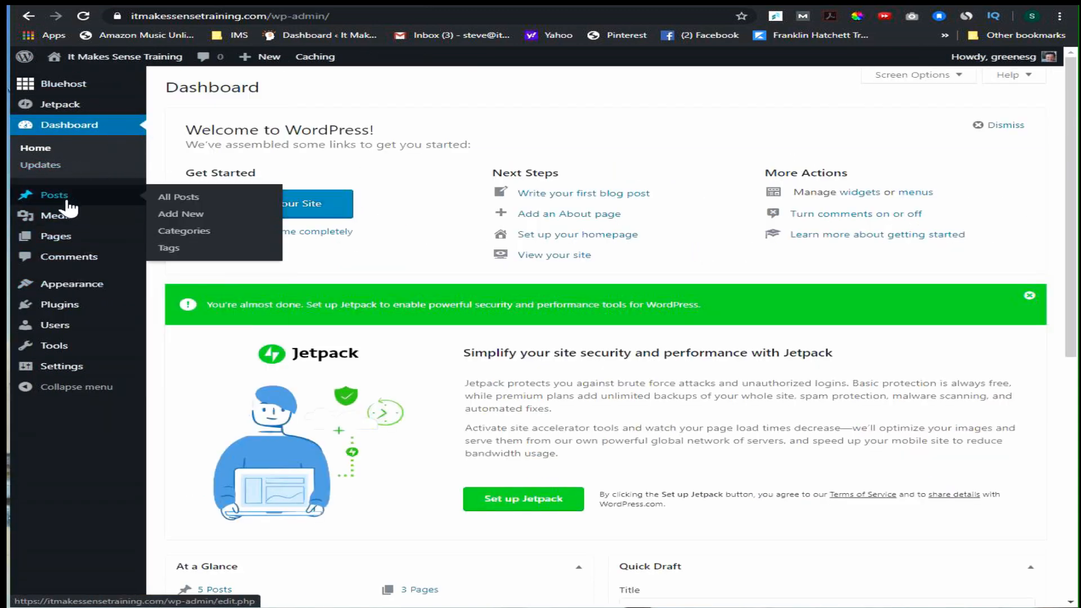
{"action": "left_click", "coordinate": [184, 232]}
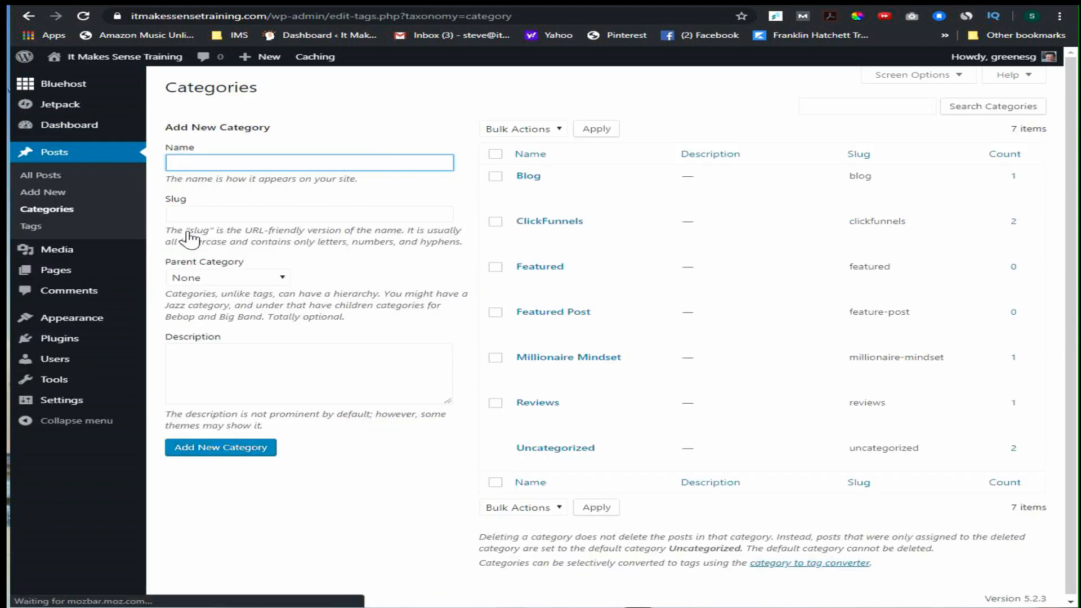